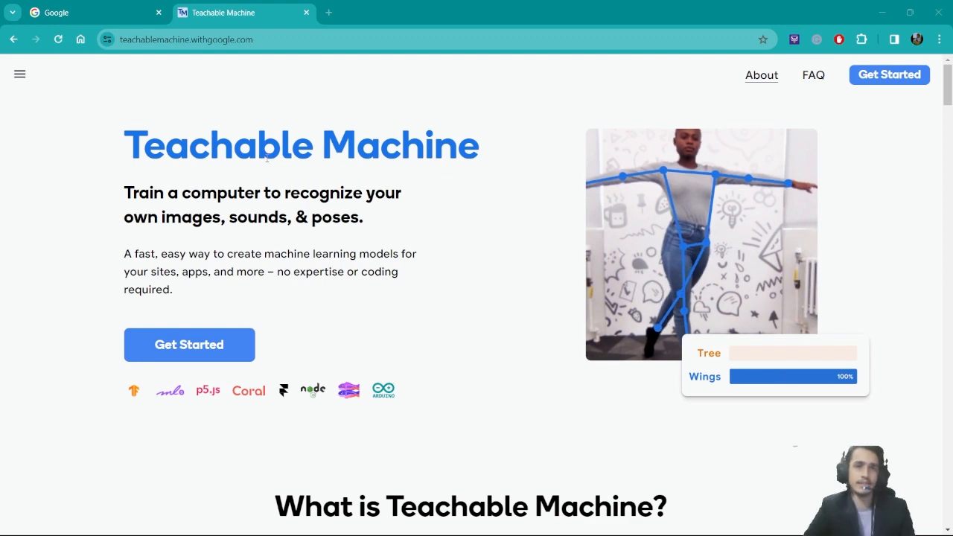
# Open the Teachable Machine website in a new tab and go to its new project page
pyautogui.click(328, 12)
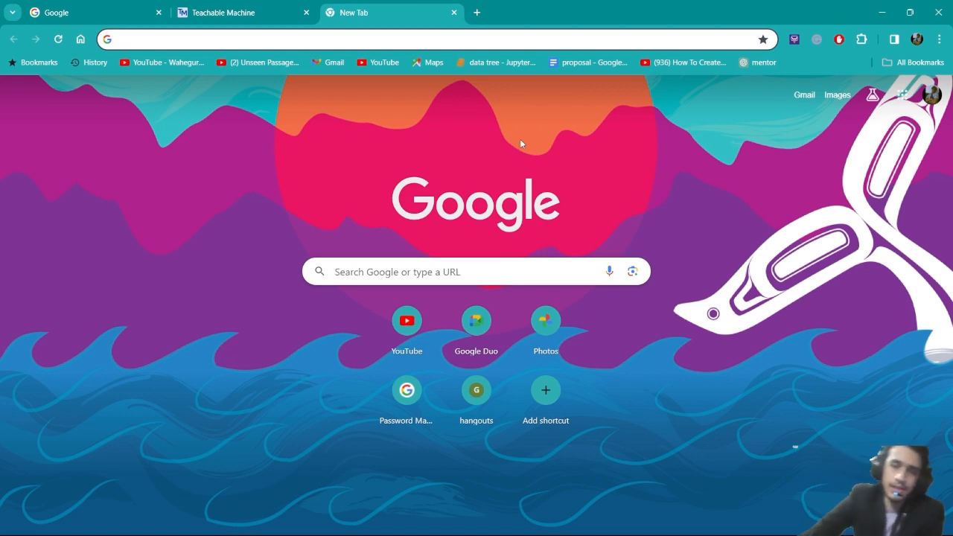
pyautogui.write('tea')
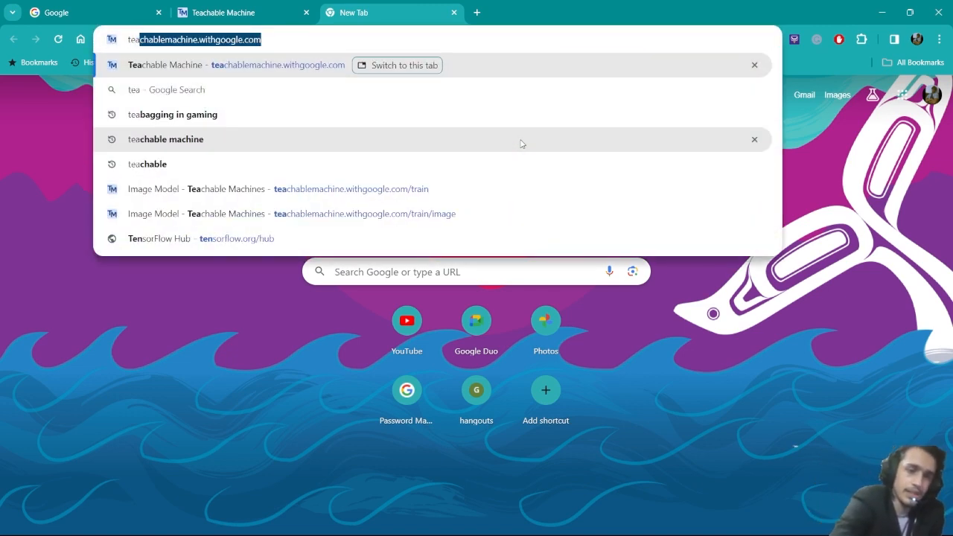
pyautogui.write('ch')
pyautogui.press('Return')
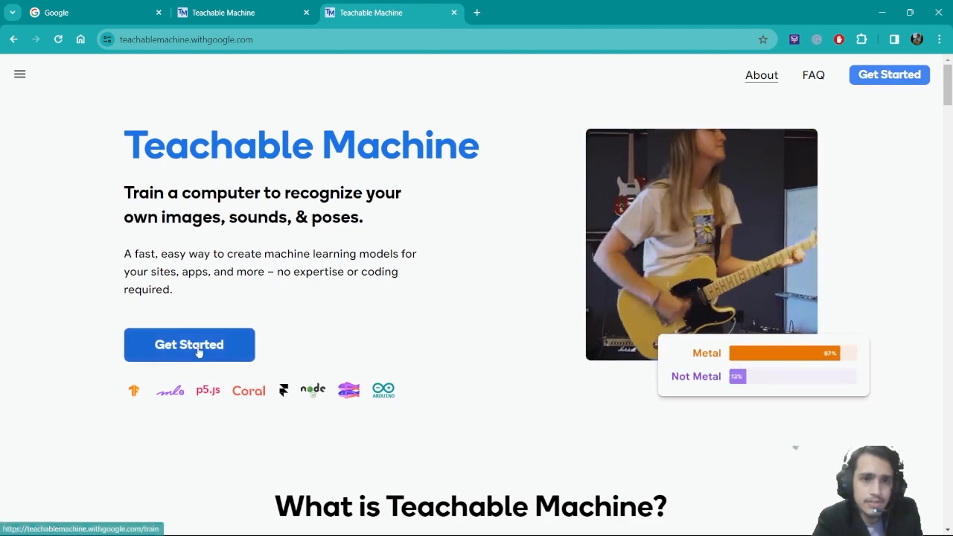
pyautogui.click(199, 351)
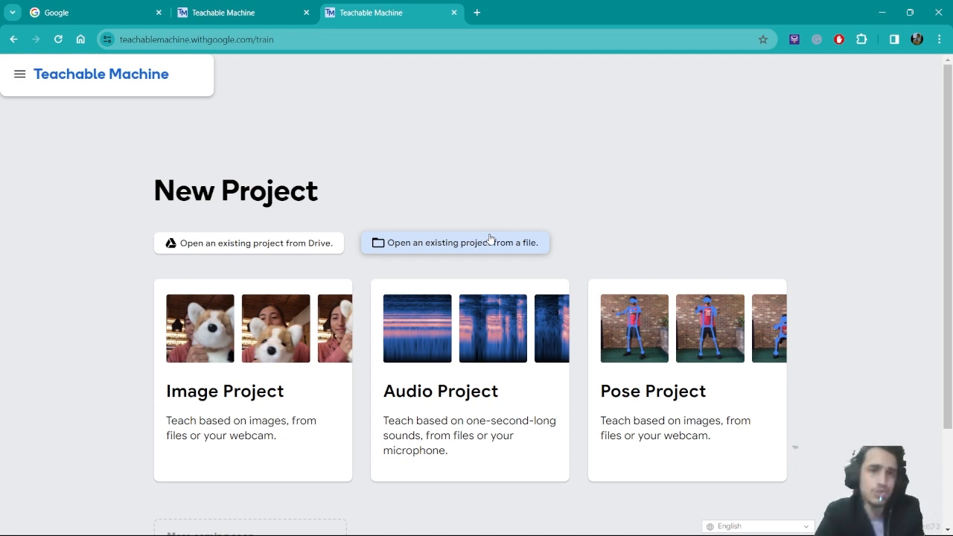
# Look through the project, help and tutorial options in Teachable Machine's main menu, then close it
pyautogui.click(23, 73)
pyautogui.scroll(-2, 146, 320)
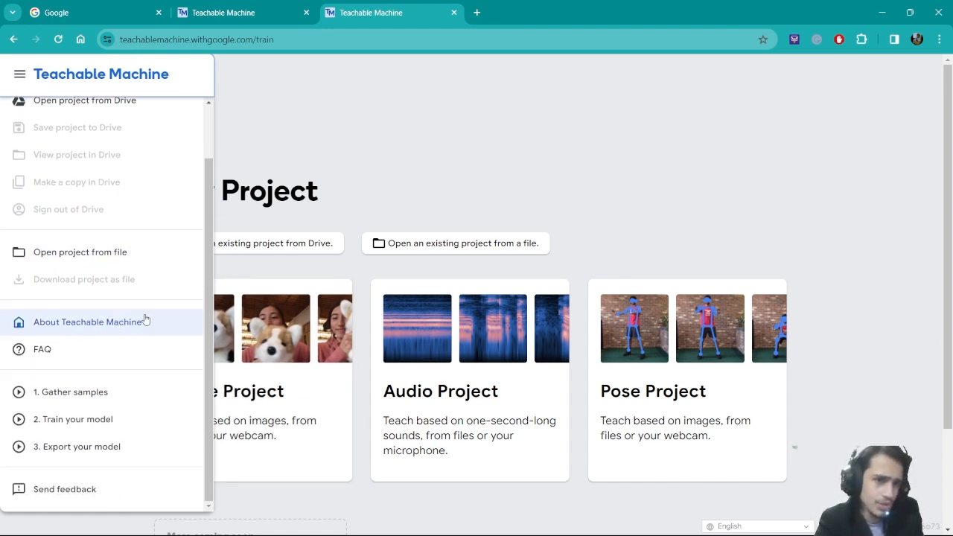
pyautogui.scroll(2, 128, 298)
pyautogui.scroll(-2, 119, 280)
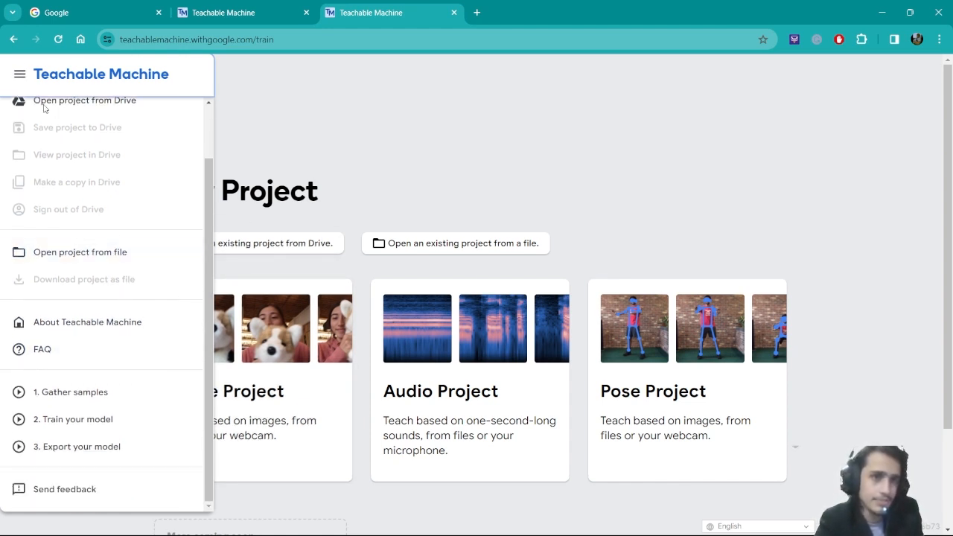
pyautogui.scroll(2, 43, 108)
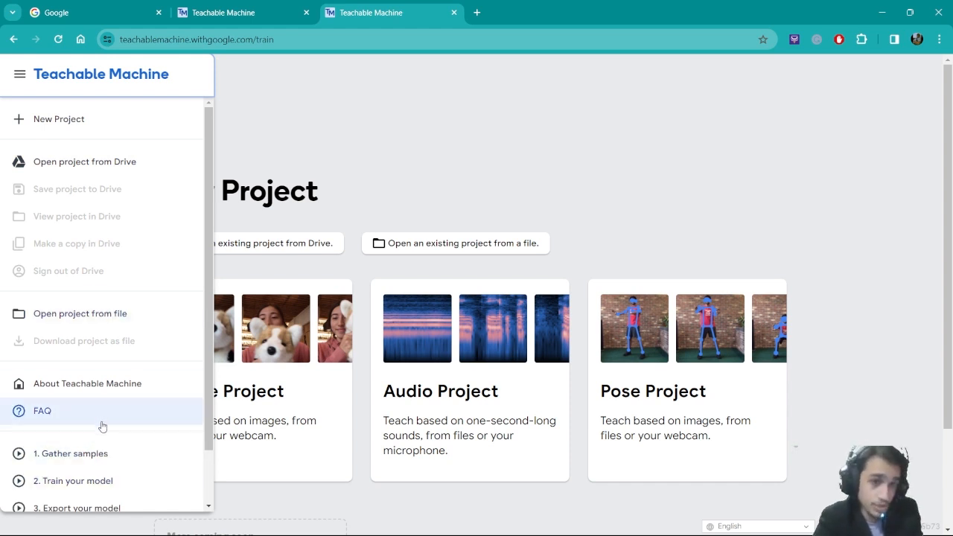
pyautogui.scroll(-1, 102, 426)
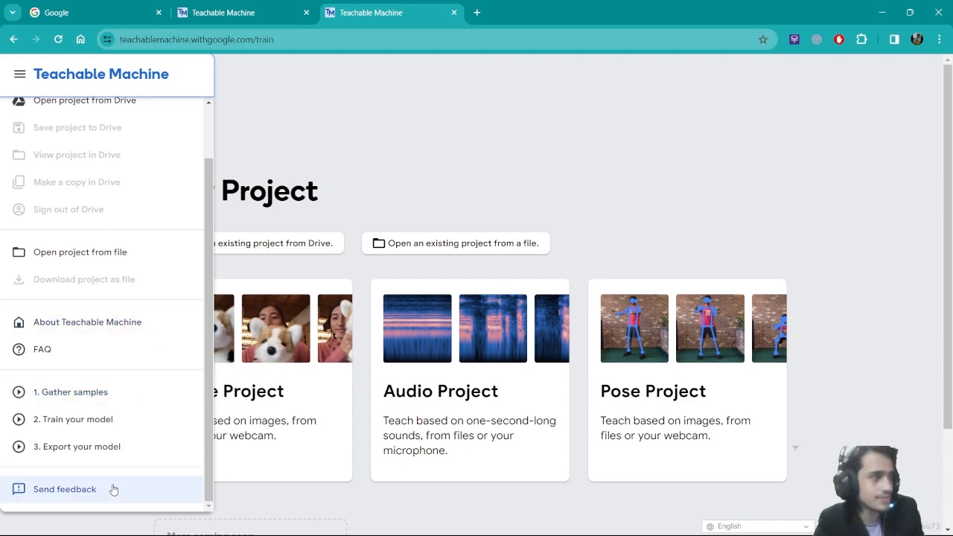
pyautogui.click(10, 78)
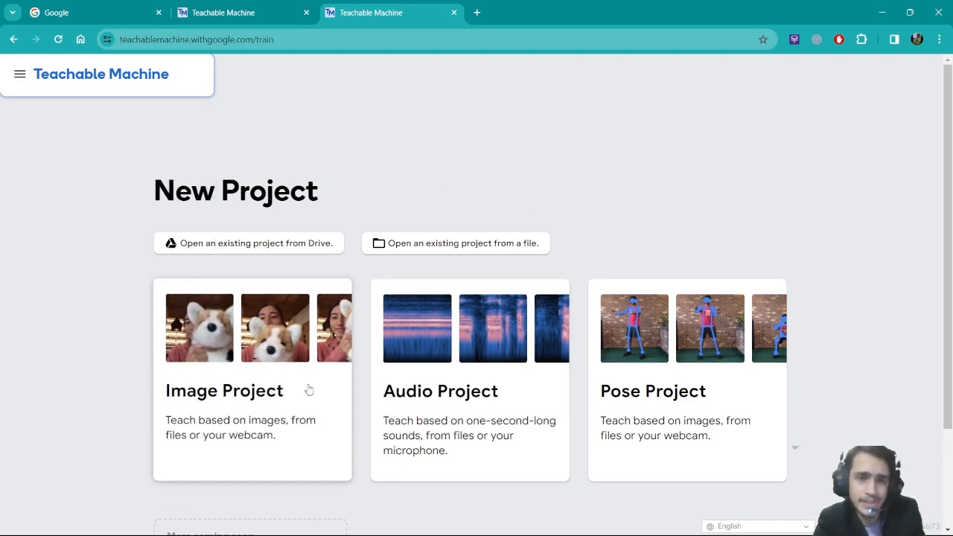
# Create a new image project using the Standard image model
pyautogui.click(271, 369)
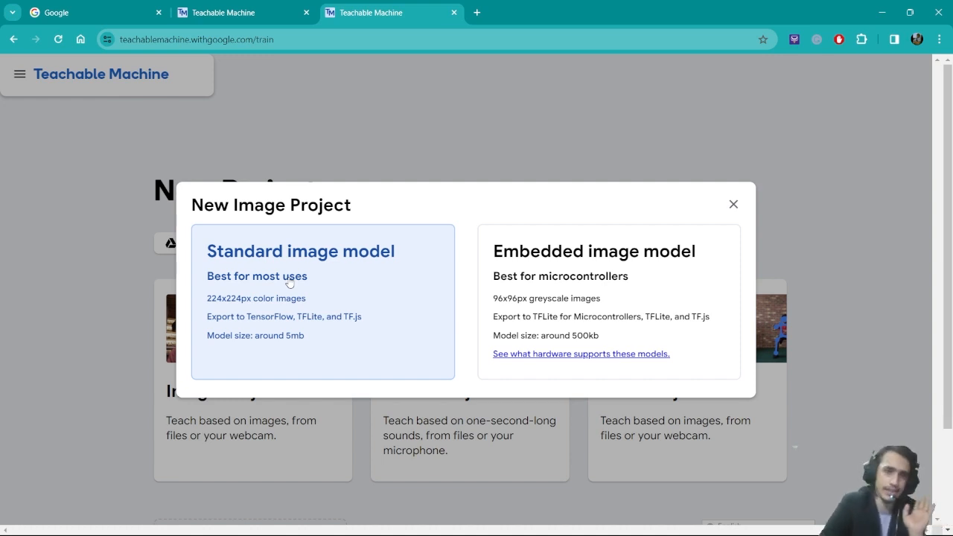
pyautogui.click(289, 281)
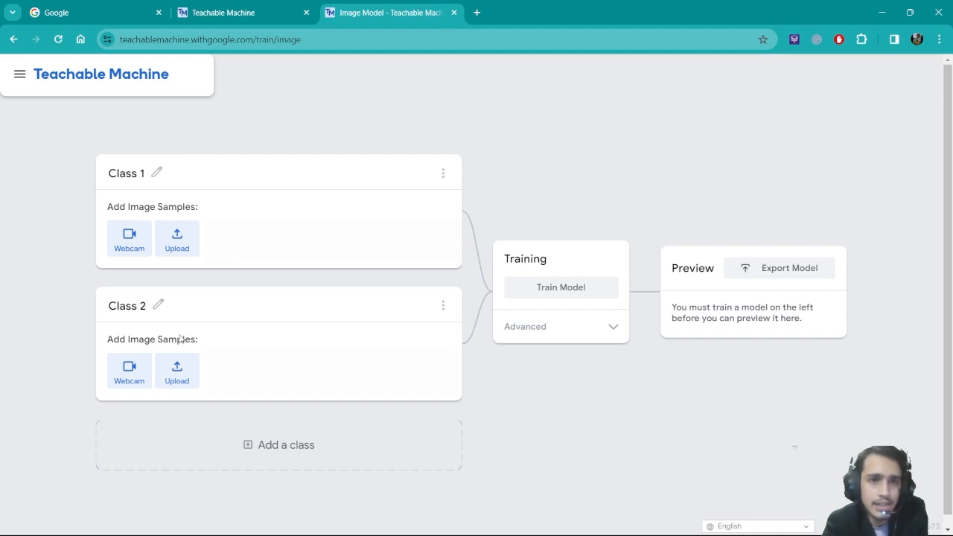
# Add Class 3 and Class 4 to the image project, then delete both of them
pyautogui.click(280, 451)
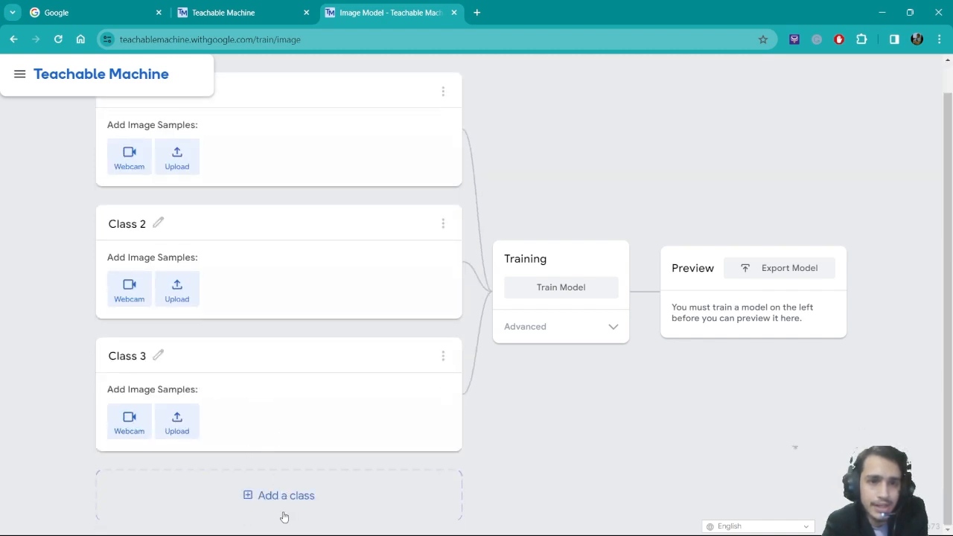
pyautogui.click(246, 494)
pyautogui.scroll(-1, 449, 408)
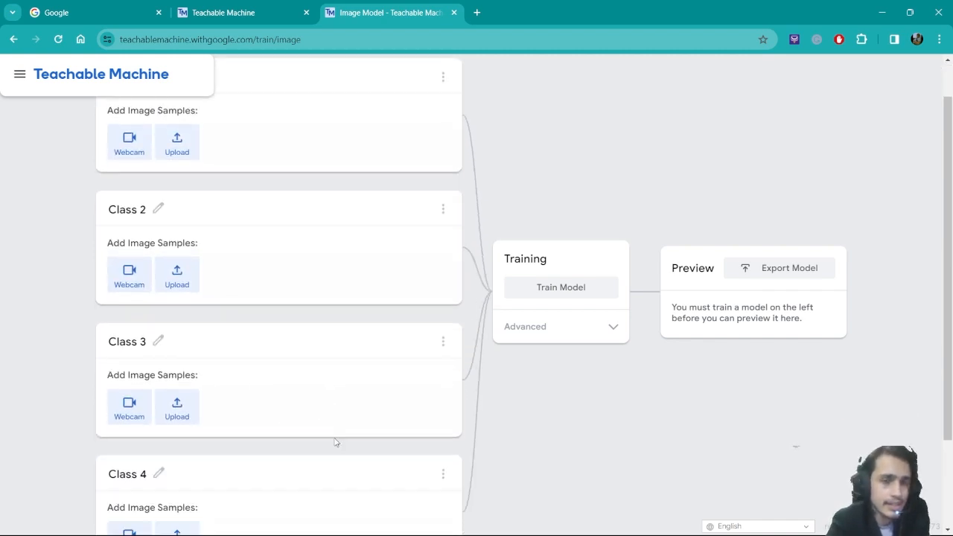
pyautogui.click(443, 396)
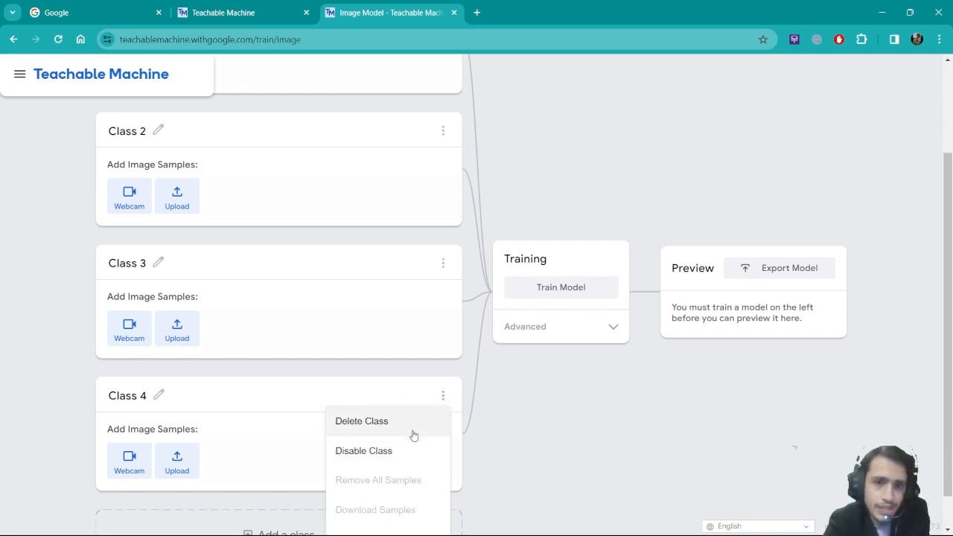
pyautogui.click(400, 435)
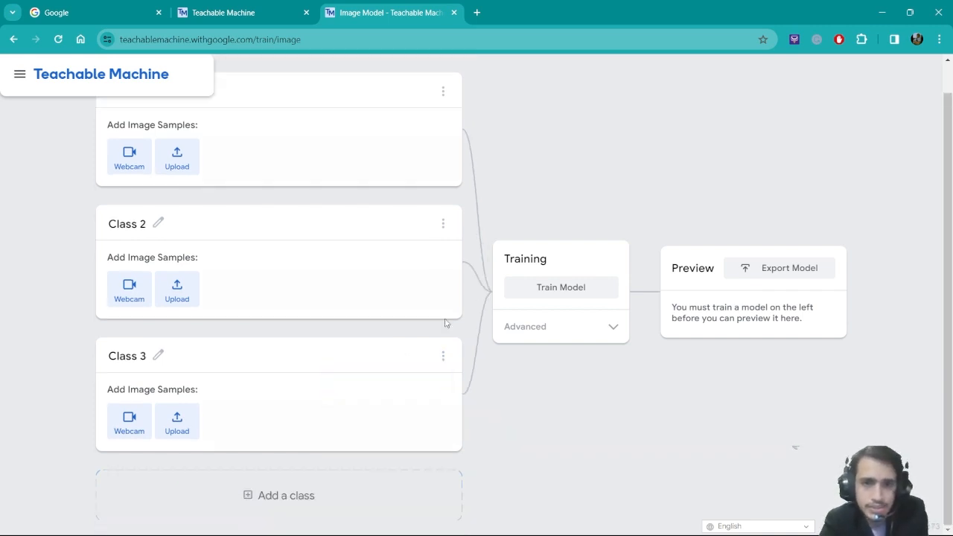
pyautogui.click(444, 357)
pyautogui.click(376, 391)
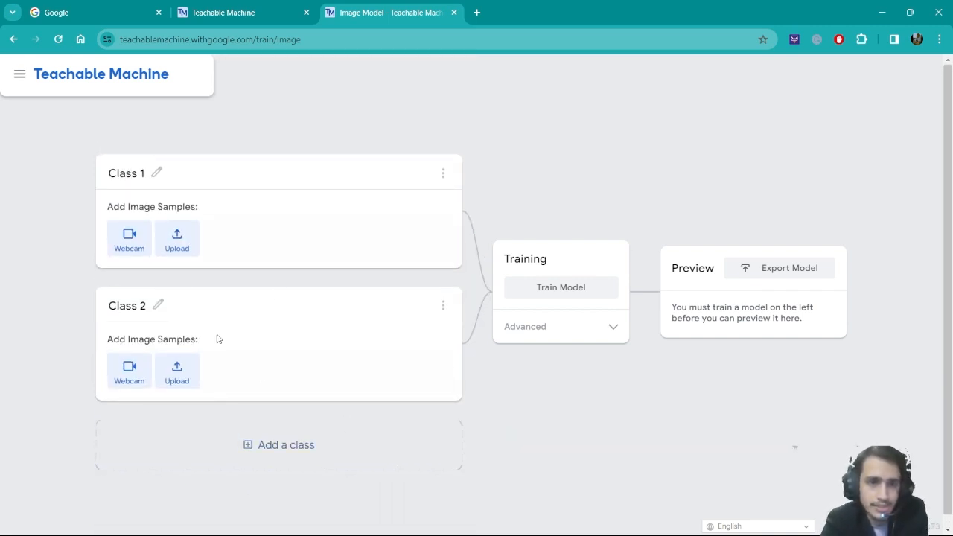
# Try to use the webcam as the source of Class 1's image samples, then close it
pyautogui.click(129, 251)
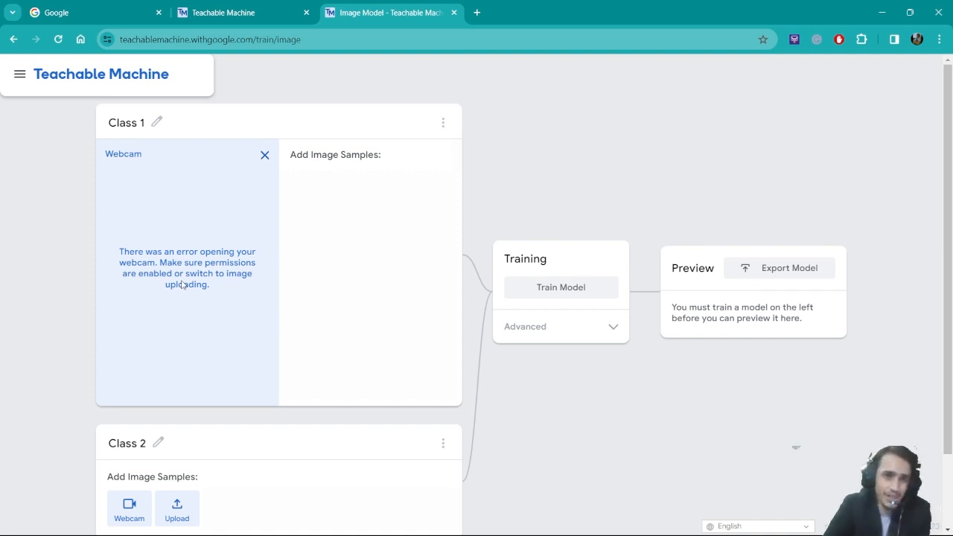
pyautogui.click(265, 155)
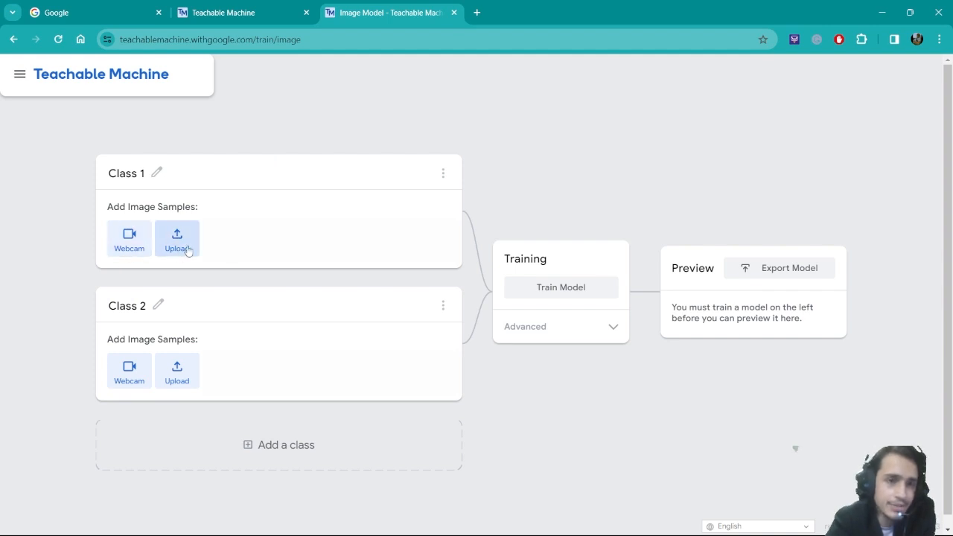
# Open the Kaggle website in a new tab
pyautogui.click(477, 13)
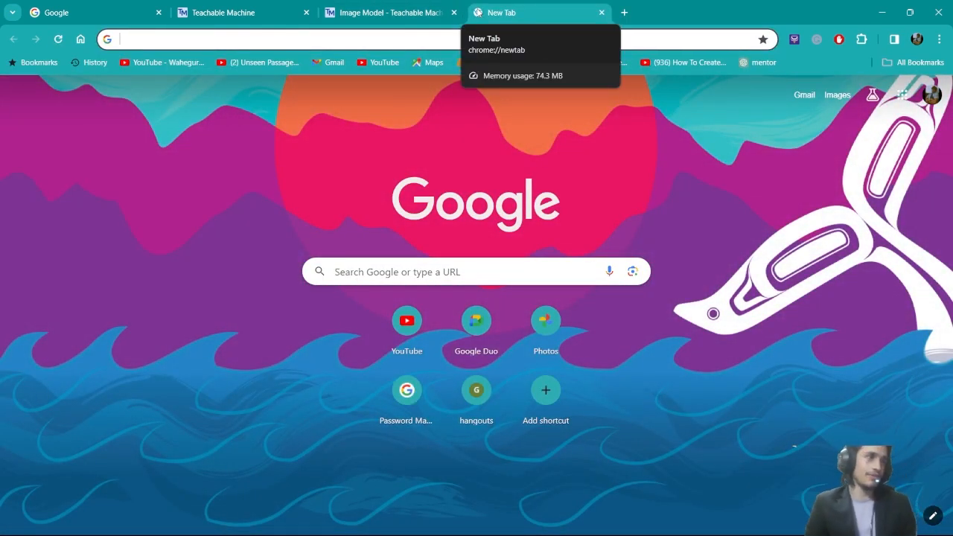
pyautogui.write('kaggle')
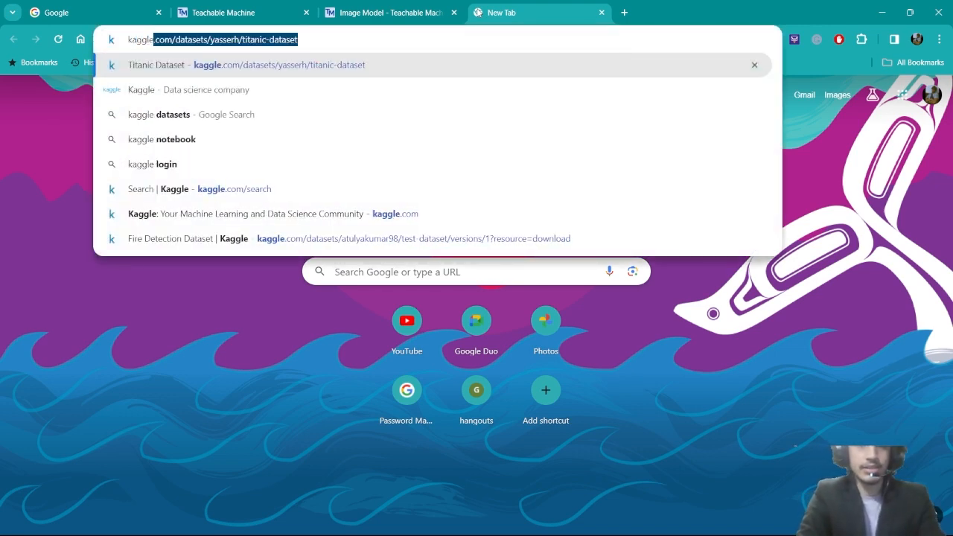
pyautogui.press('Return')
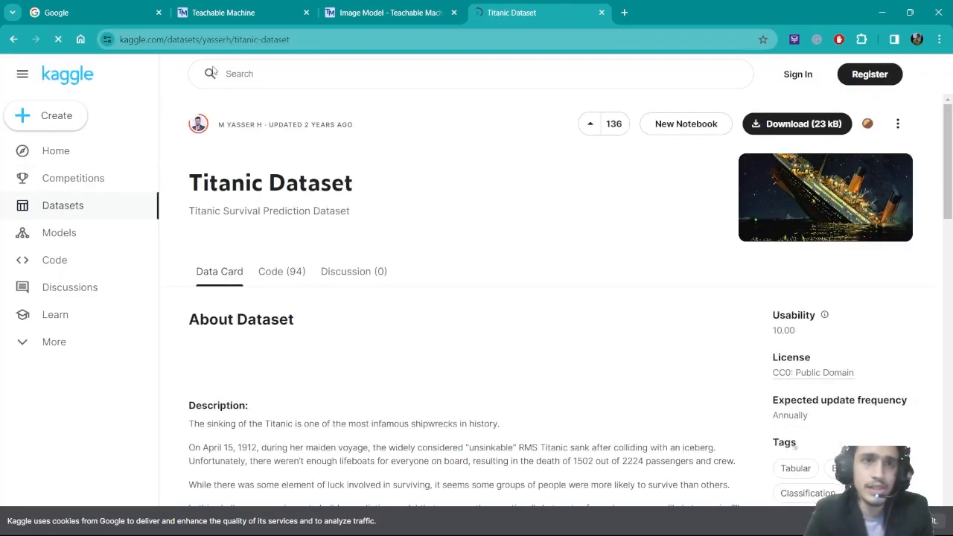
# Search Kaggle for "fire" and filter the results to small datasets
pyautogui.click(224, 73)
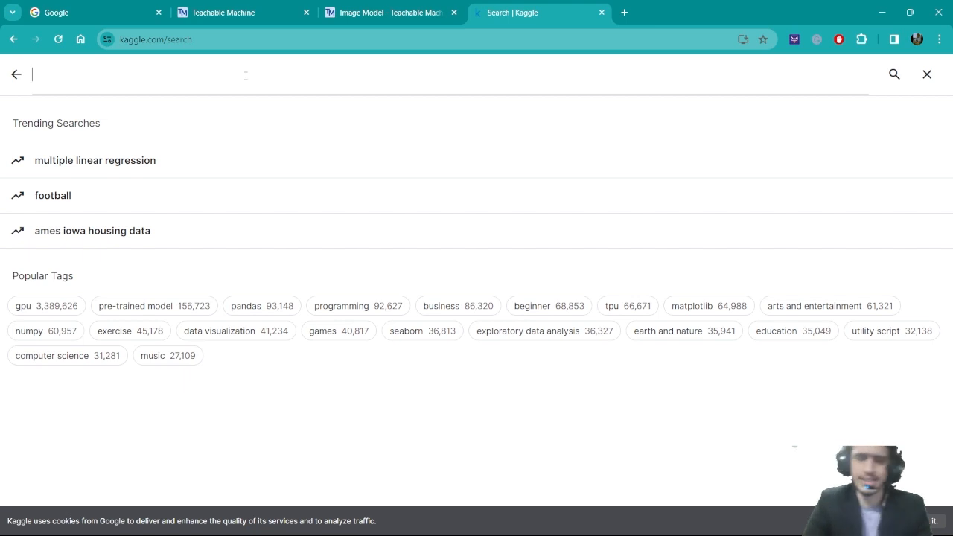
pyautogui.write('fire')
pyautogui.press('Return')
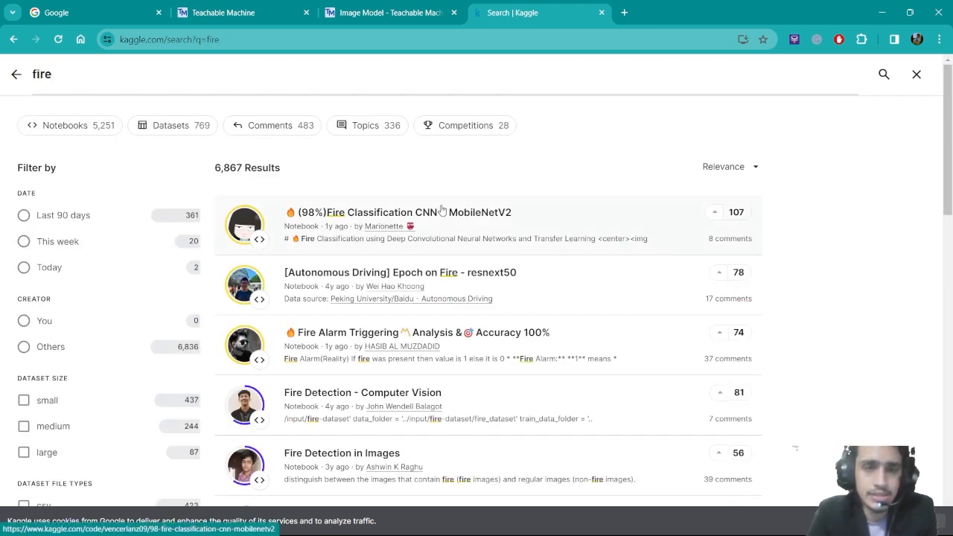
pyautogui.scroll(-2, 41, 277)
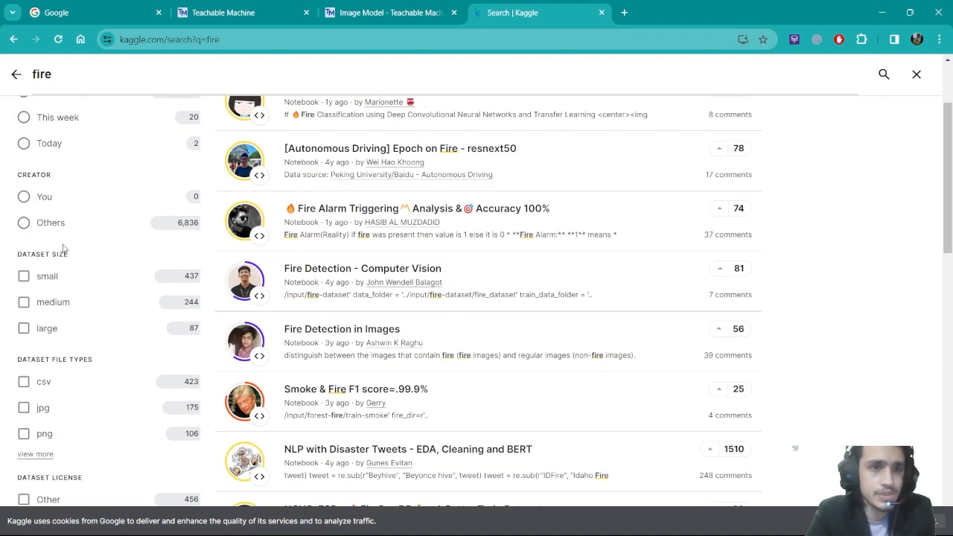
pyautogui.click(42, 280)
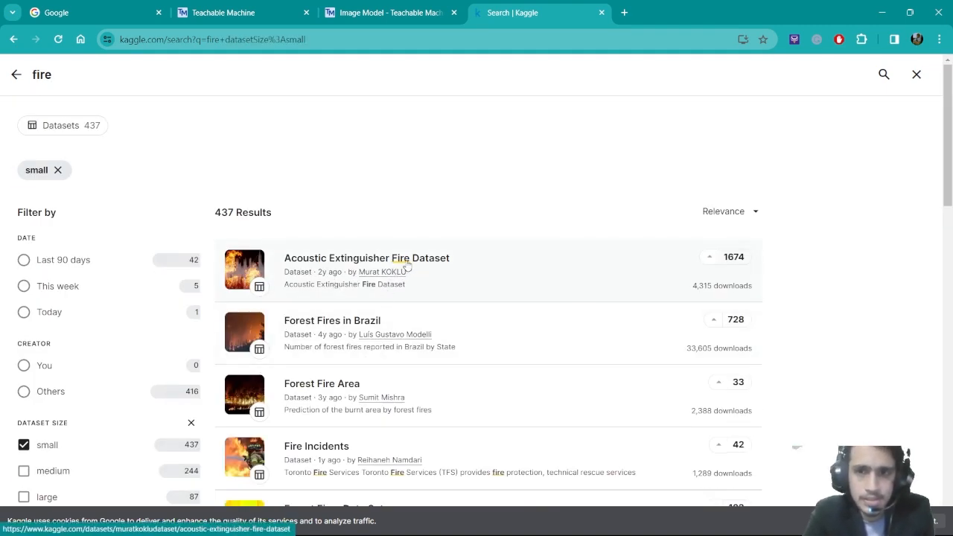
# Examine the description and files of the Forest Fires in Brazil dataset, then return to the search results
pyautogui.scroll(-1, 347, 265)
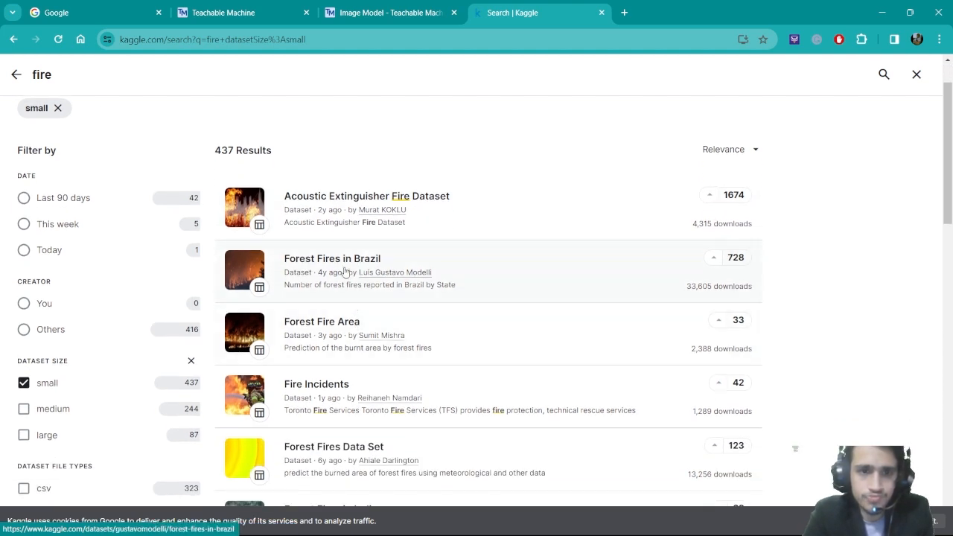
pyautogui.click(347, 261)
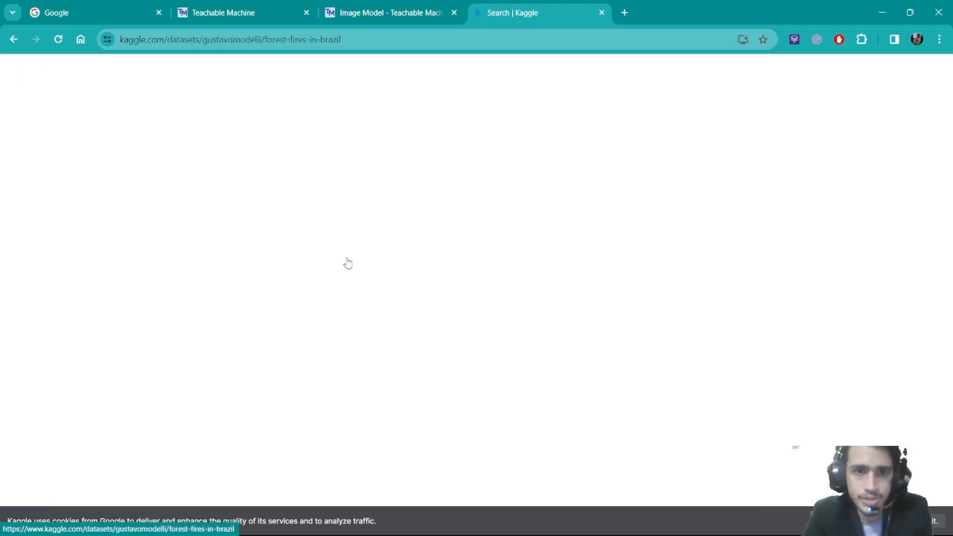
pyautogui.scroll(-2, 347, 253)
pyautogui.scroll(-10, 328, 298)
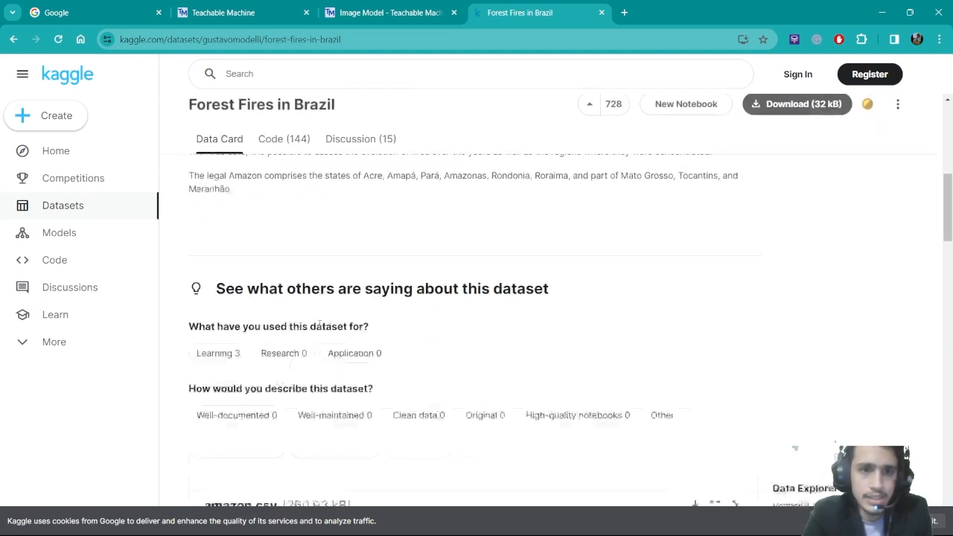
pyautogui.scroll(3, 320, 336)
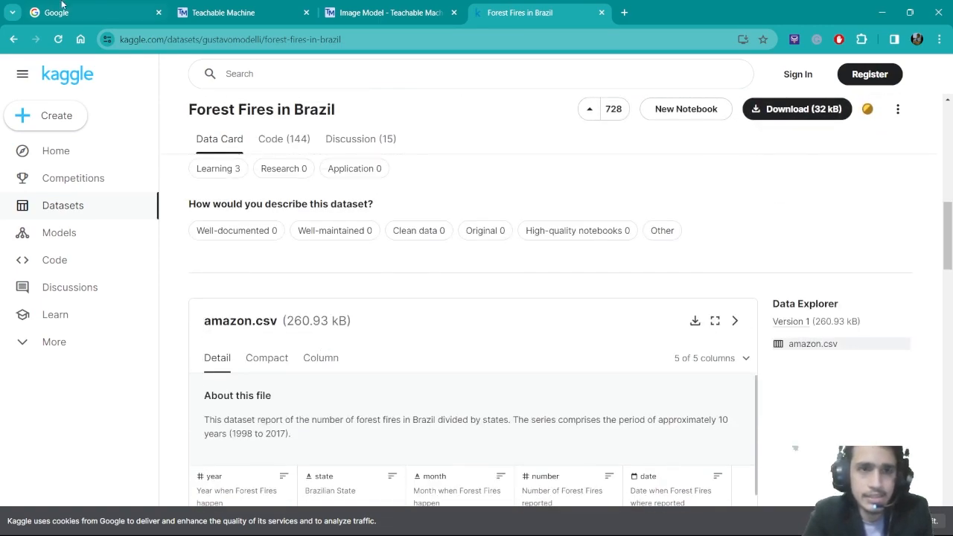
pyautogui.click(13, 39)
# Restrict the small fire datasets to those with the jpg file type
pyautogui.scroll(-4, 85, 375)
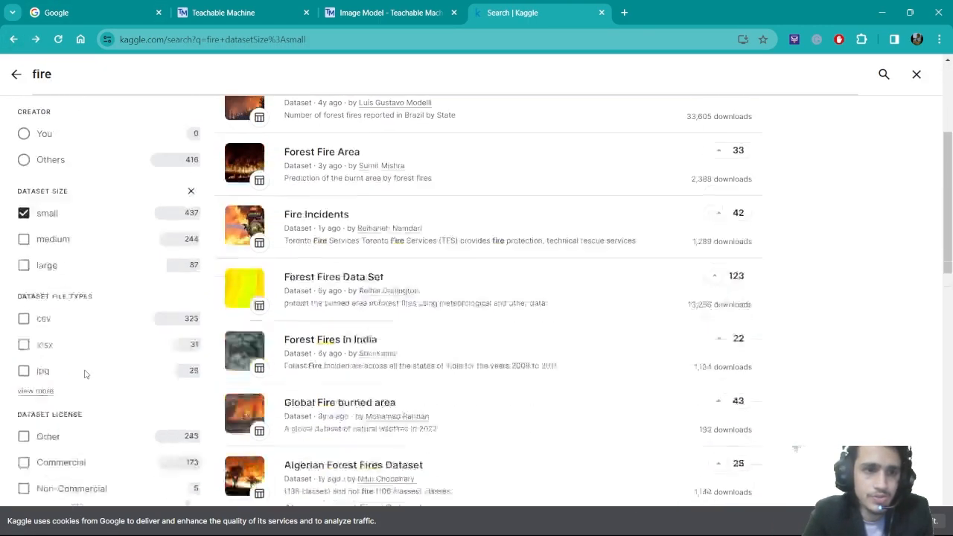
pyautogui.click(25, 293)
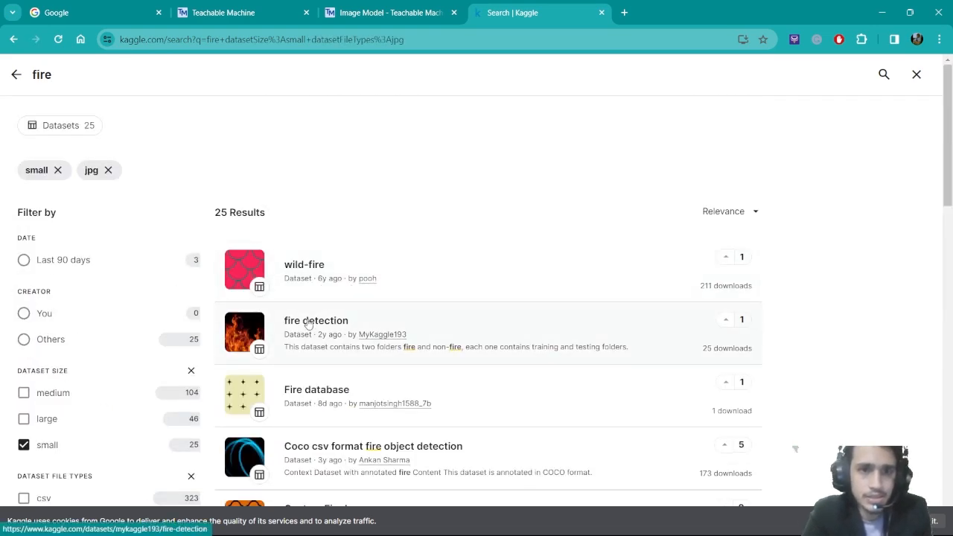
# Examine the image files of the "fire detection" dataset, then return to the filtered search results
pyautogui.click(306, 322)
pyautogui.scroll(-7, 304, 328)
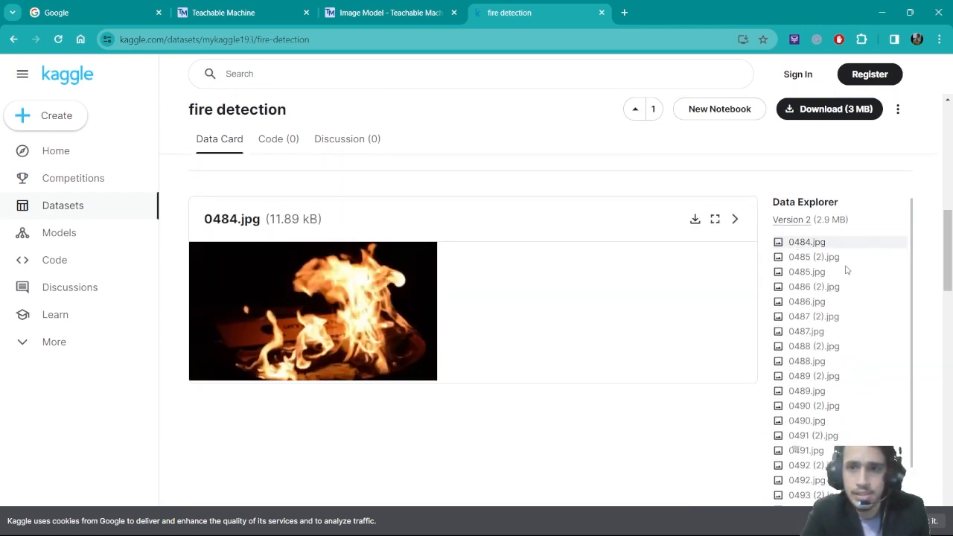
pyautogui.scroll(-5, 845, 270)
pyautogui.scroll(-5, 879, 351)
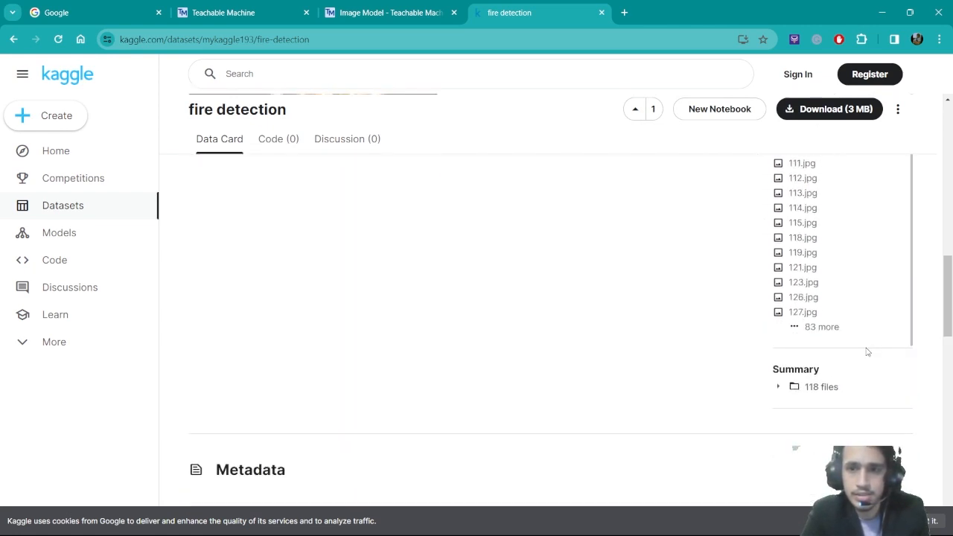
pyautogui.scroll(10, 865, 351)
pyautogui.scroll(3, 742, 328)
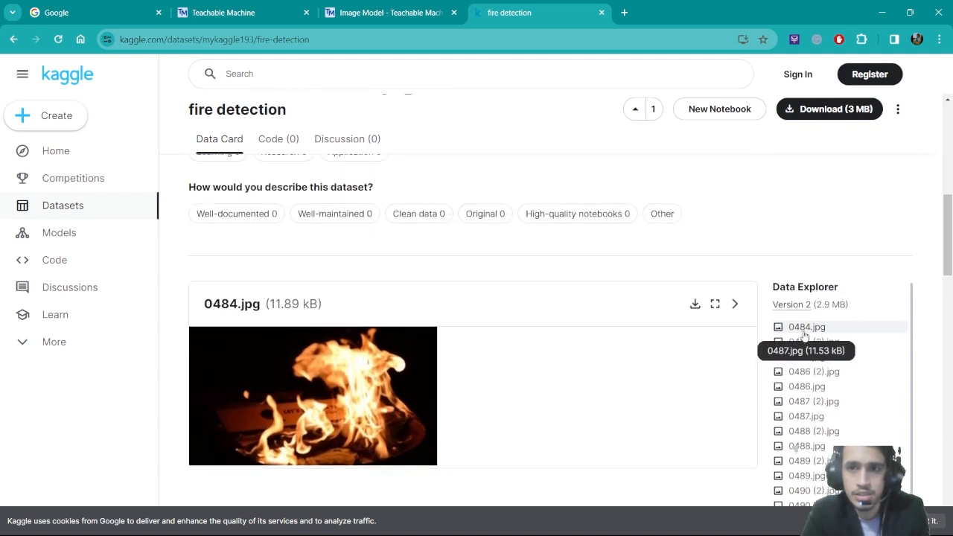
pyautogui.click(13, 38)
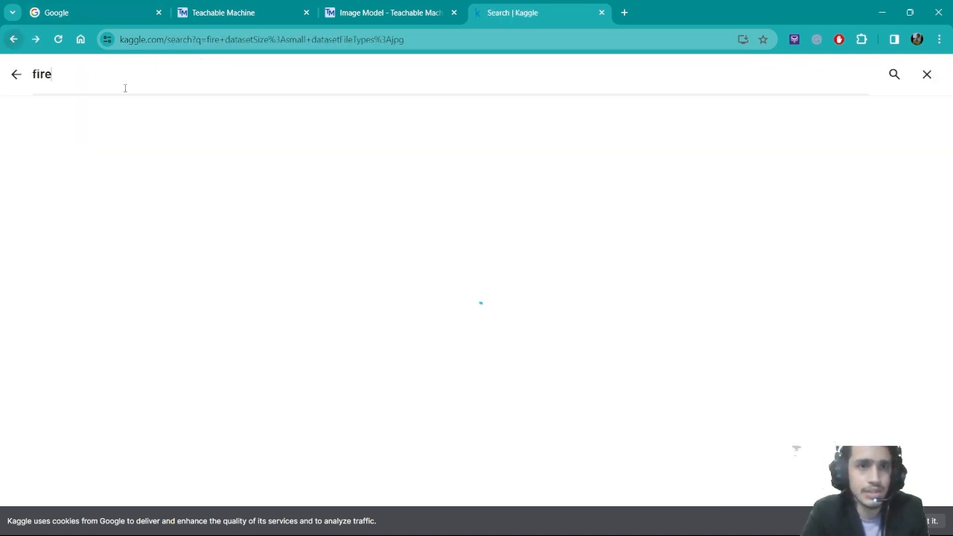
# Look through the filtered fire datasets, examine the image file of the wild-fire dataset, and return to the search results
pyautogui.scroll(-1, 300, 319)
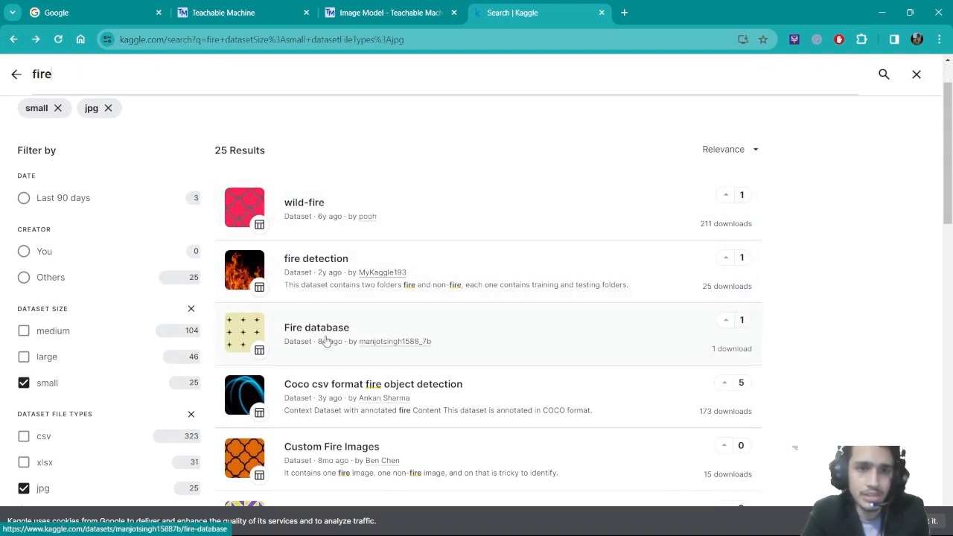
pyautogui.scroll(-2, 313, 337)
pyautogui.scroll(-4, 335, 331)
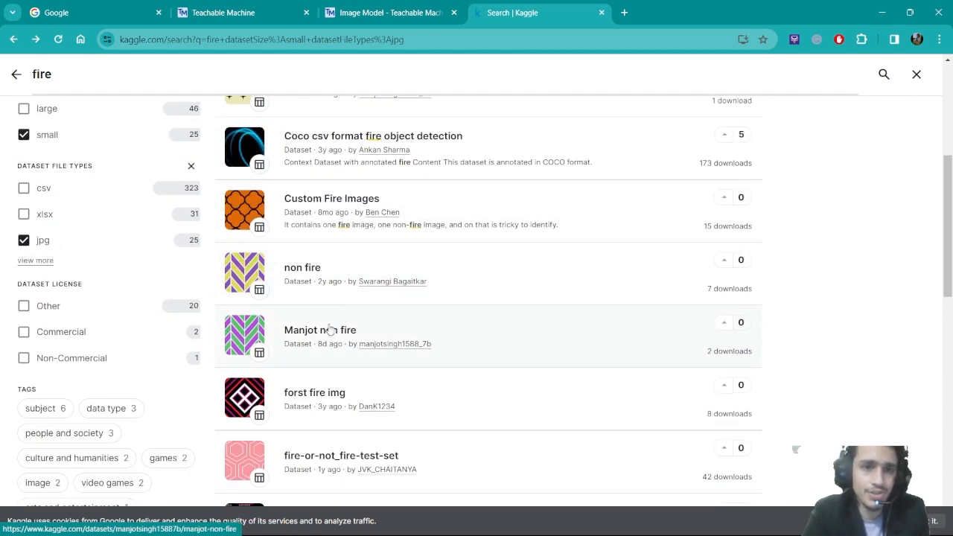
pyautogui.scroll(-2, 408, 366)
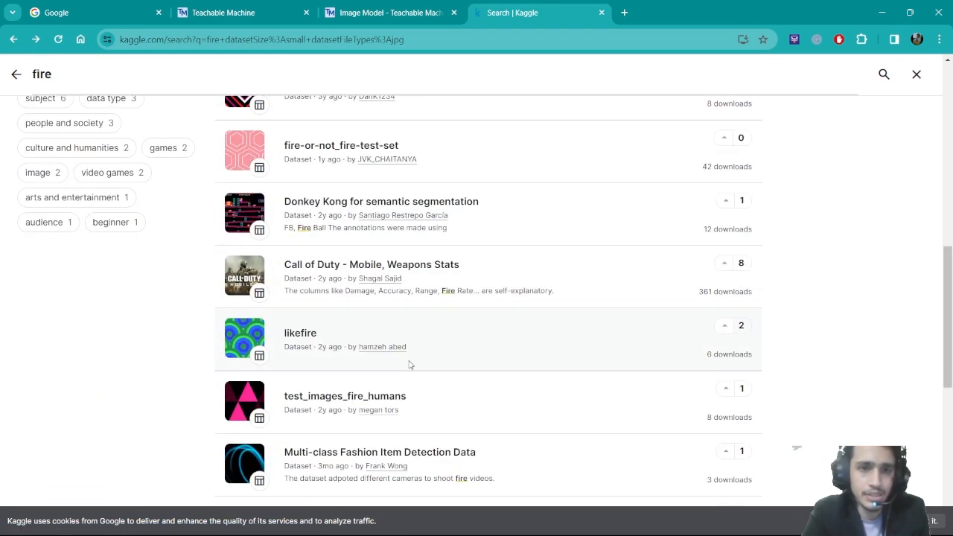
pyautogui.scroll(2, 411, 366)
pyautogui.scroll(6, 412, 364)
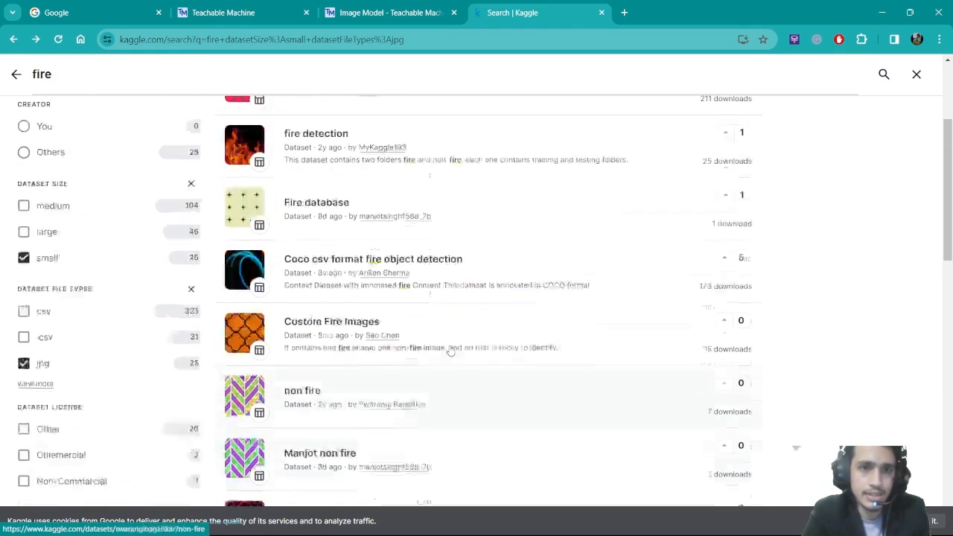
pyautogui.click(304, 153)
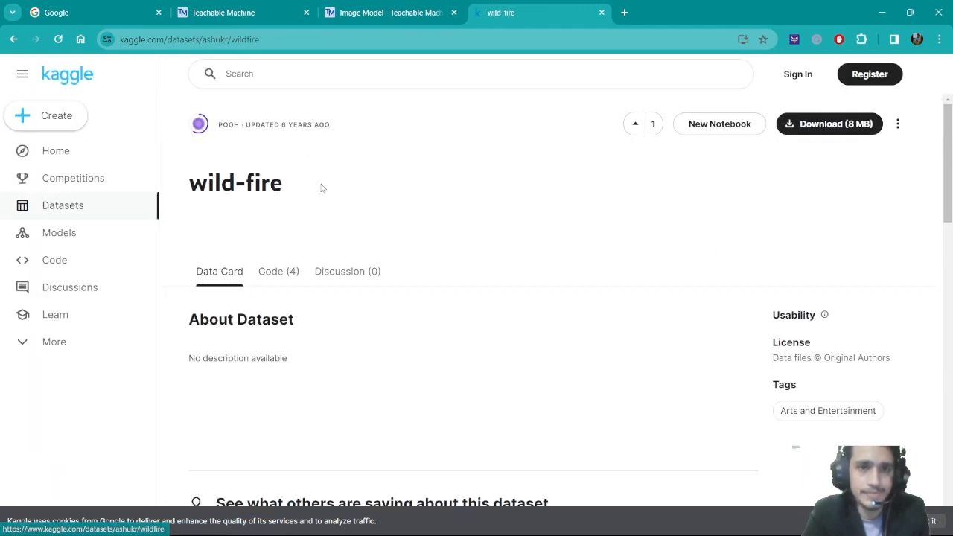
pyautogui.scroll(-6, 343, 340)
pyautogui.scroll(-2, 363, 343)
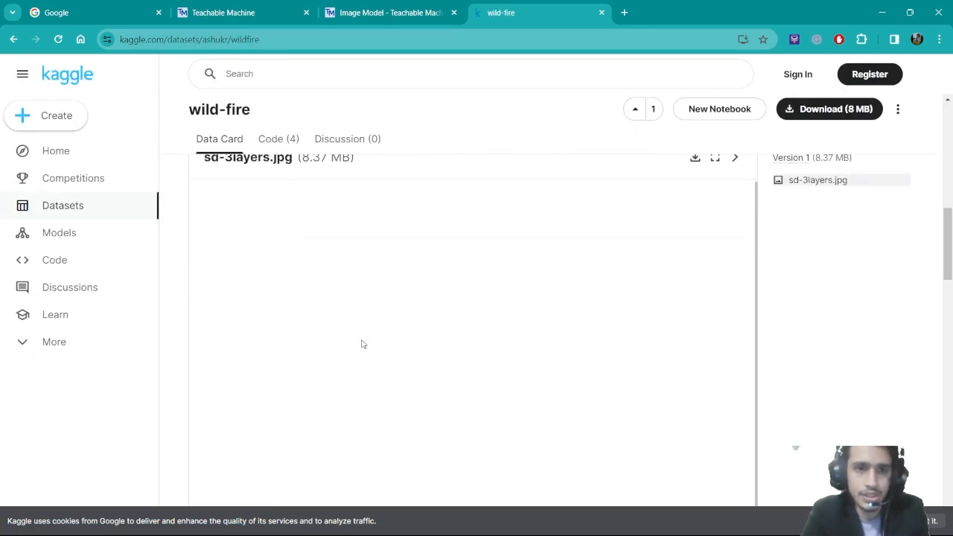
pyautogui.scroll(2, 509, 351)
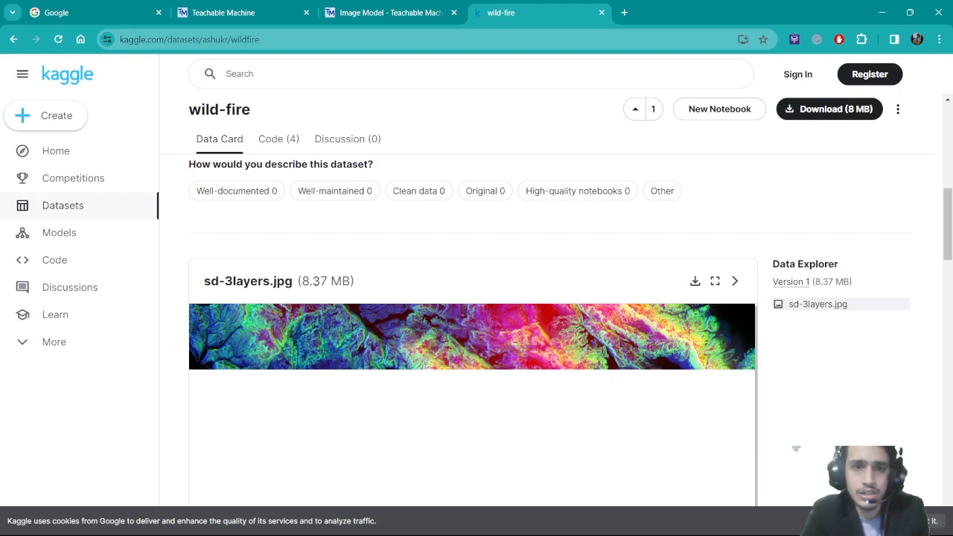
pyautogui.scroll(-1, 347, 312)
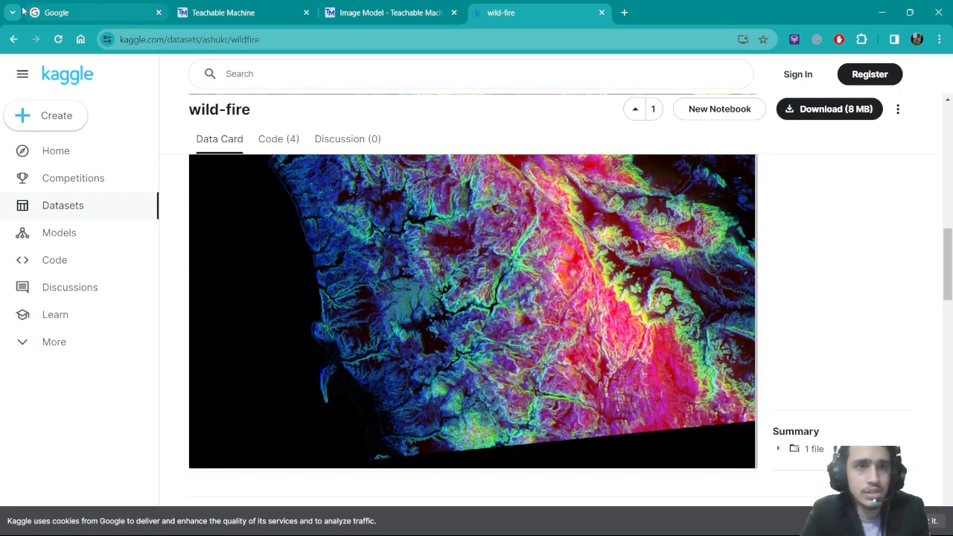
pyautogui.click(14, 39)
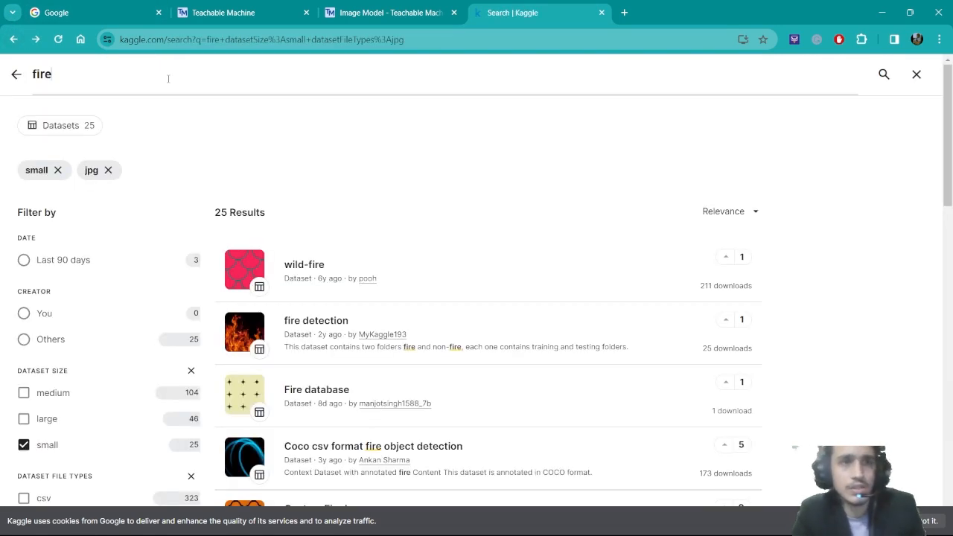
# Search Kaggle for "fire detection" using the suggested query
pyautogui.click(168, 79)
pyautogui.write('dete')
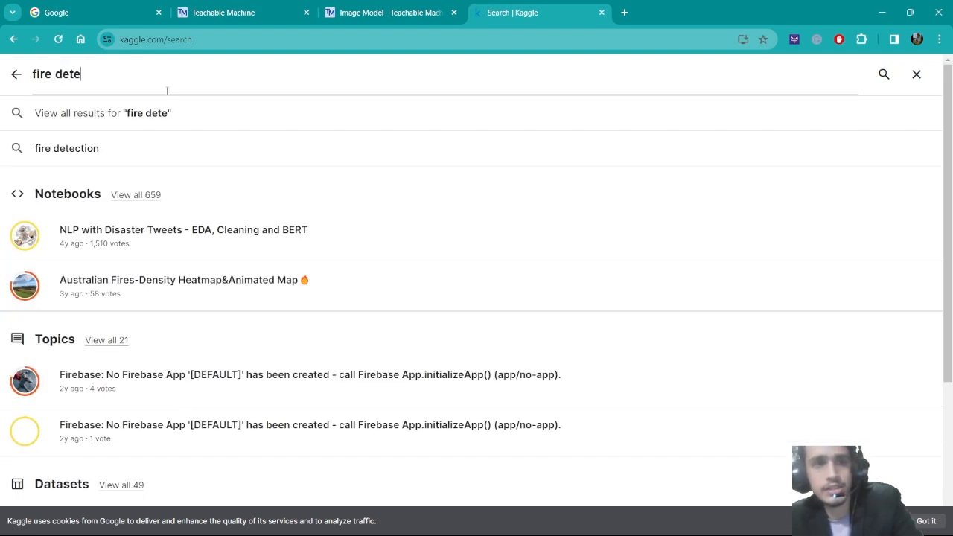
pyautogui.click(134, 146)
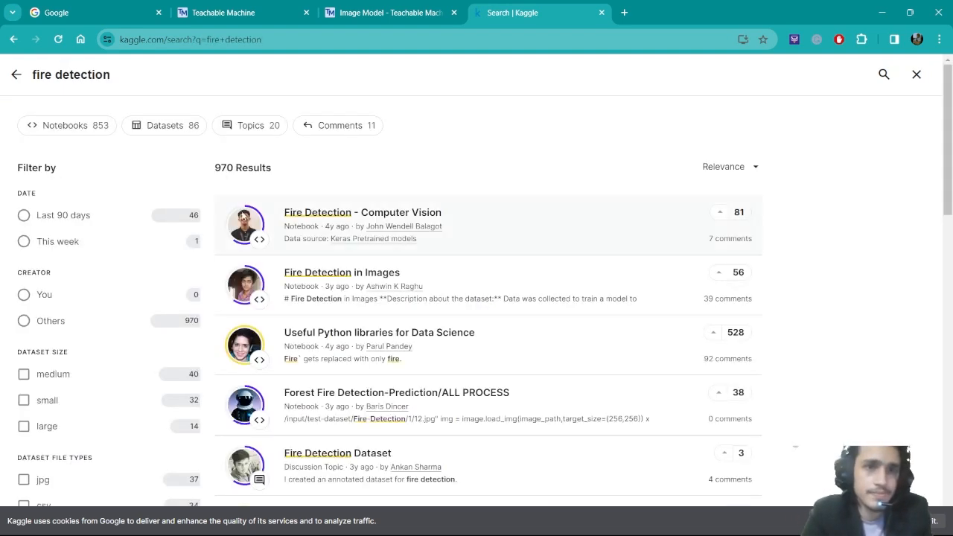
# Look at the "Fire Detection - Computer Vision" notebook, then return to the fire detection search results
pyautogui.click(363, 214)
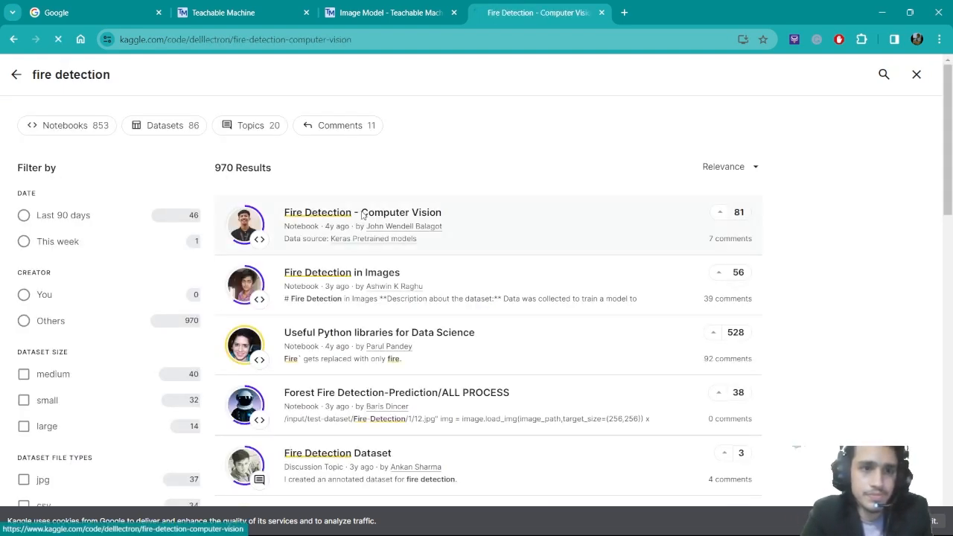
pyautogui.scroll(-2, 253, 347)
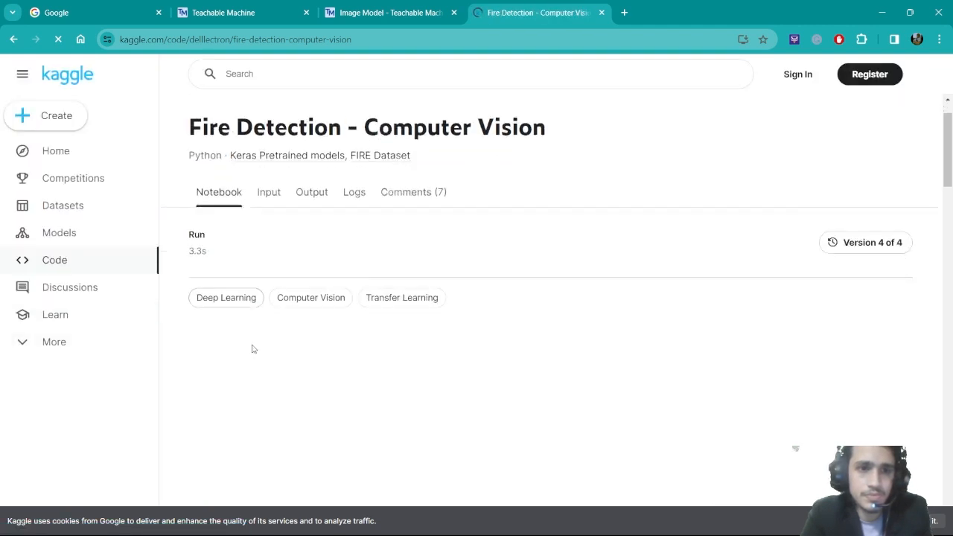
pyautogui.click(13, 38)
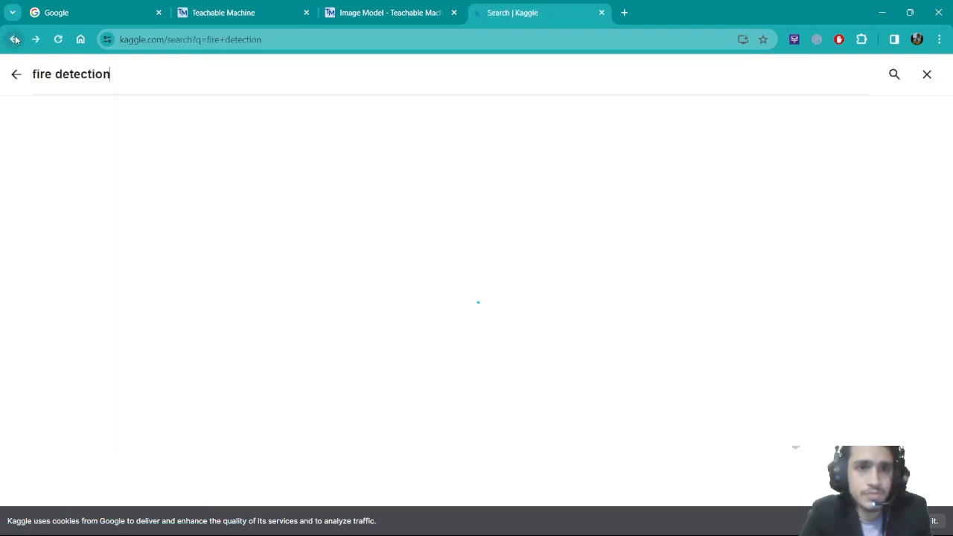
# Filter the results to medium datasets and open the Fire Detection Dataset to check its image folders
pyautogui.click(42, 381)
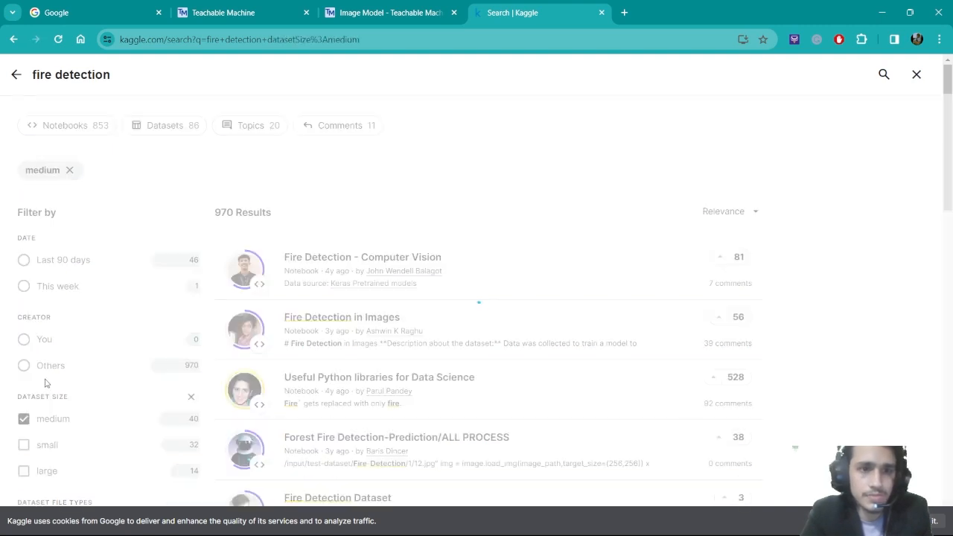
pyautogui.click(355, 257)
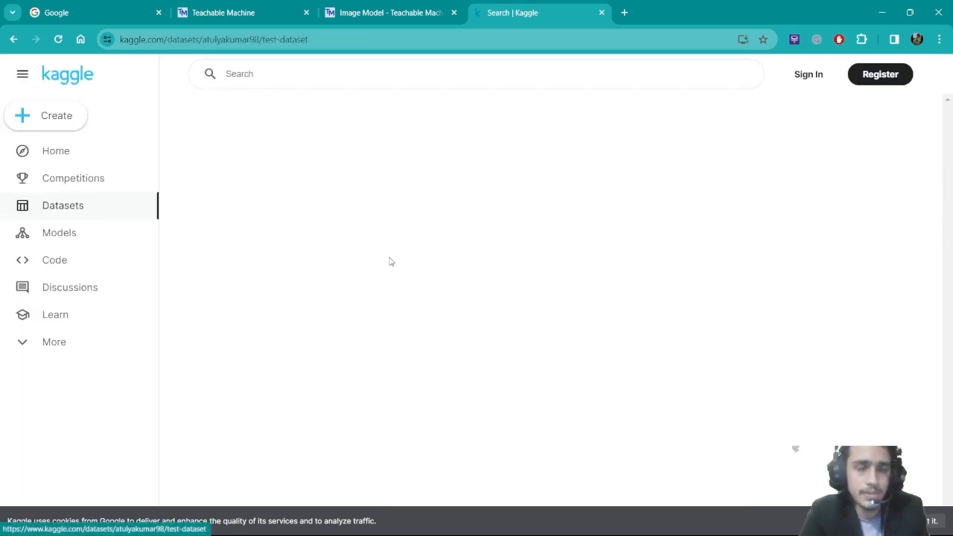
pyautogui.scroll(-5, 345, 354)
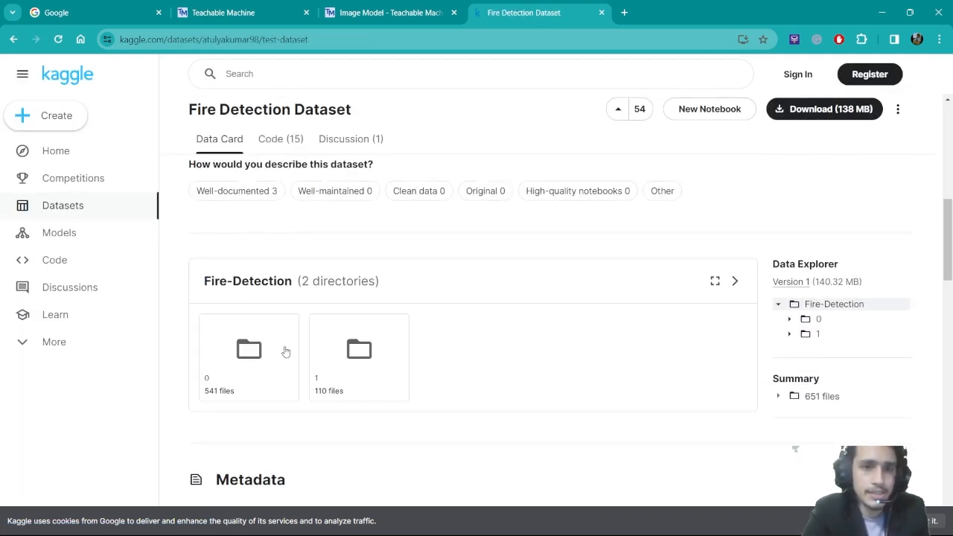
# Sign in to Kaggle with the Google account and download the Fire Detection Dataset
pyautogui.click(863, 114)
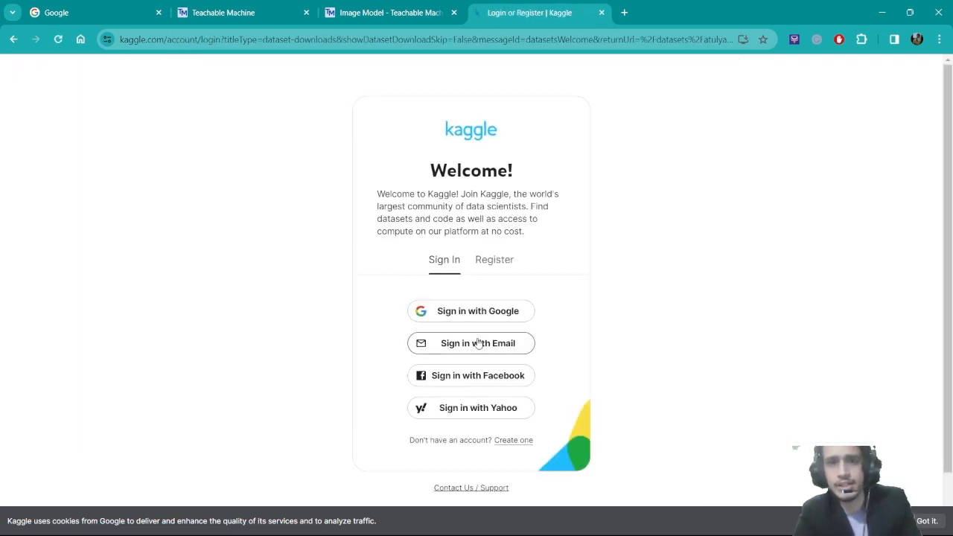
pyautogui.click(509, 312)
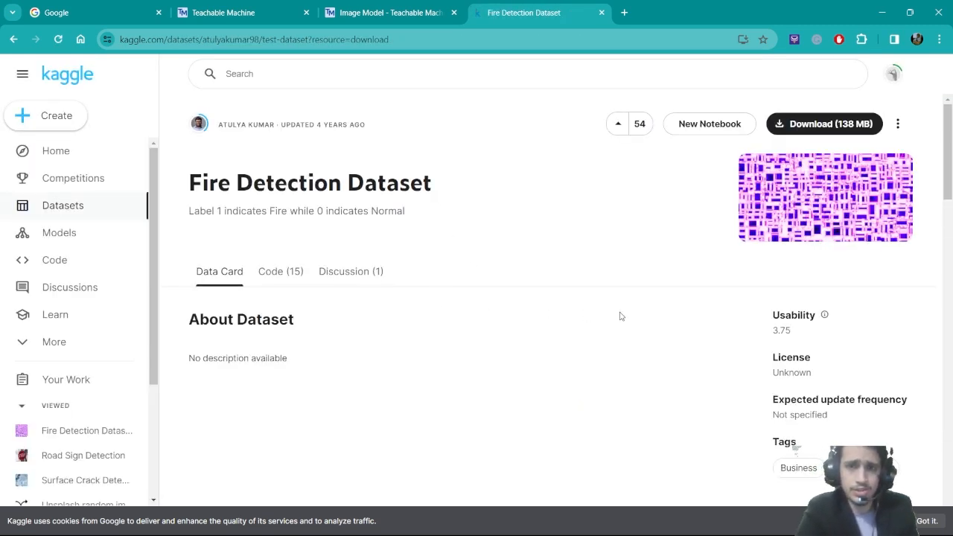
pyautogui.click(853, 124)
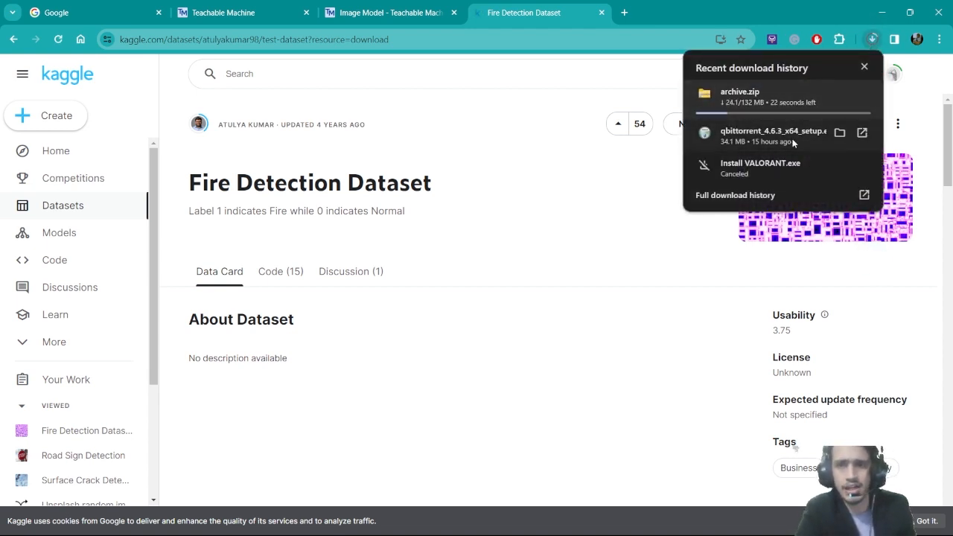
# Switch to the Teachable Machine image project and set the epochs to 25 in the advanced training settings
pyautogui.click(420, 5)
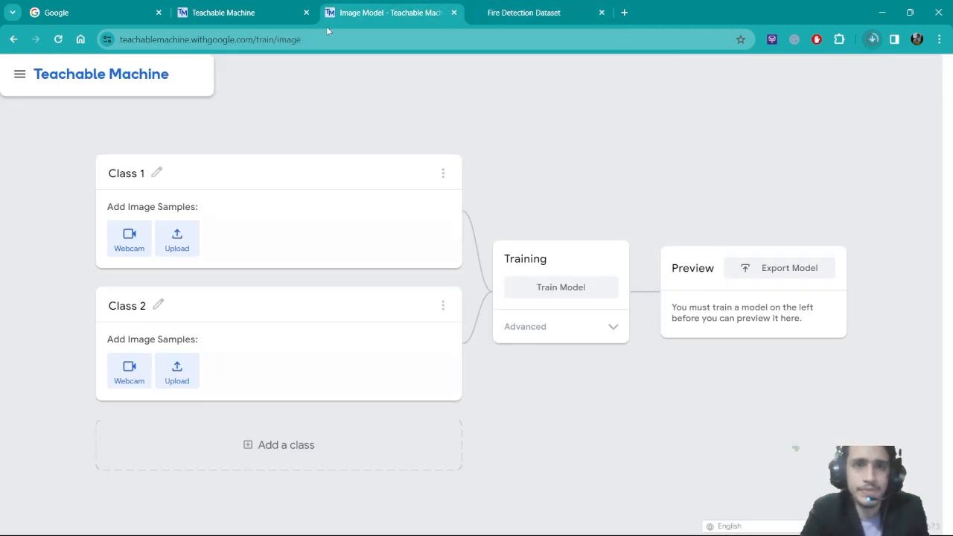
pyautogui.click(613, 330)
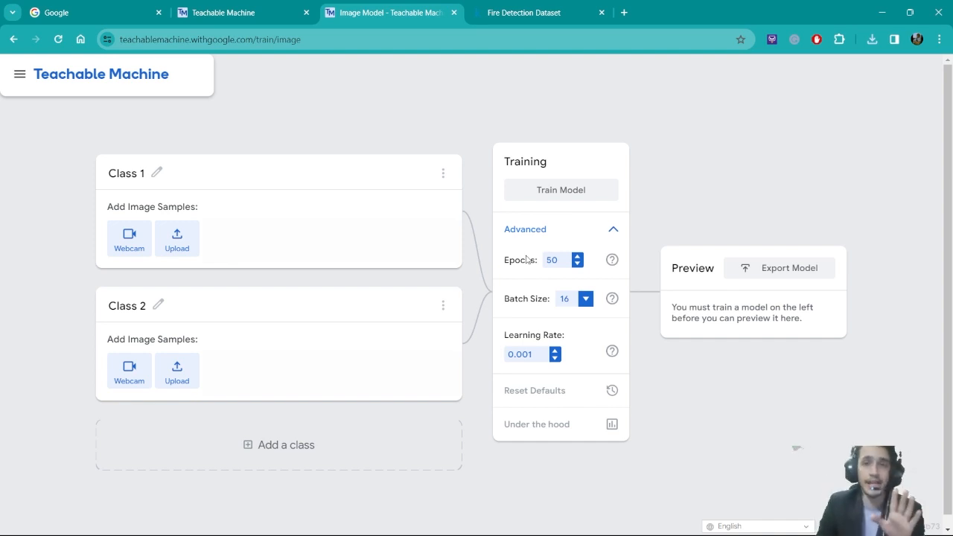
pyautogui.moveTo(560, 260); pyautogui.dragTo(510, 260)
pyautogui.write('25')
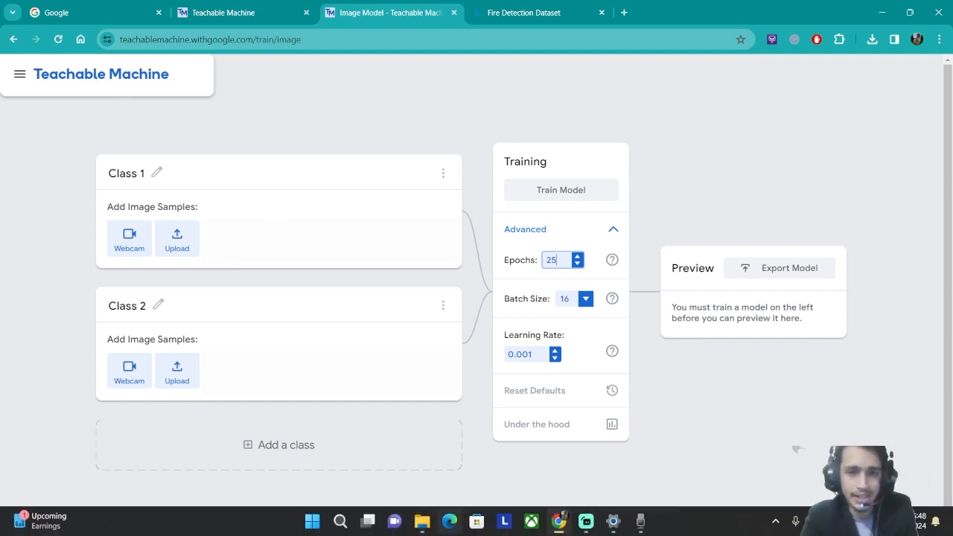
# In File Explorer, extract the downloaded archive zip into the archive folder in Downloads and open its Fire-Detection folder
pyautogui.click(423, 522)
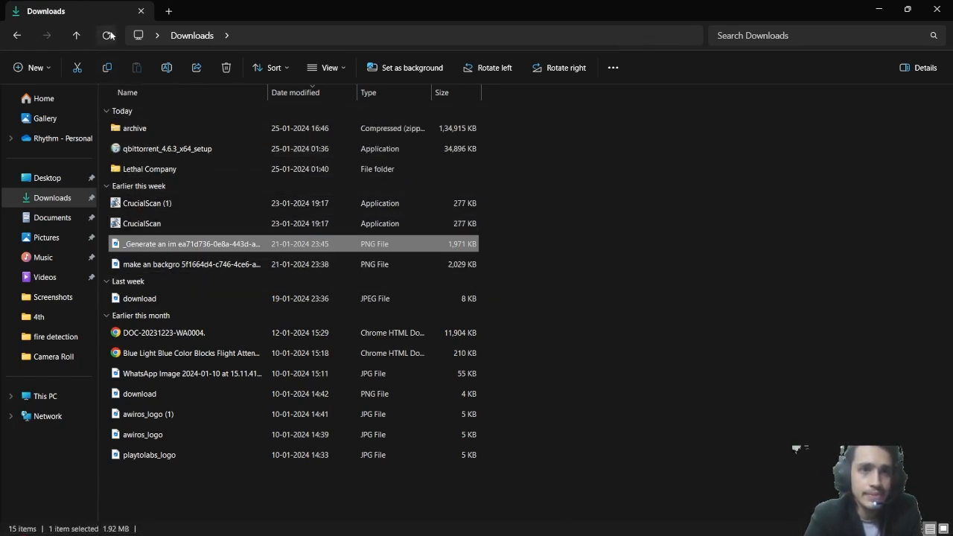
pyautogui.click(140, 128)
pyautogui.rightClick(139, 128)
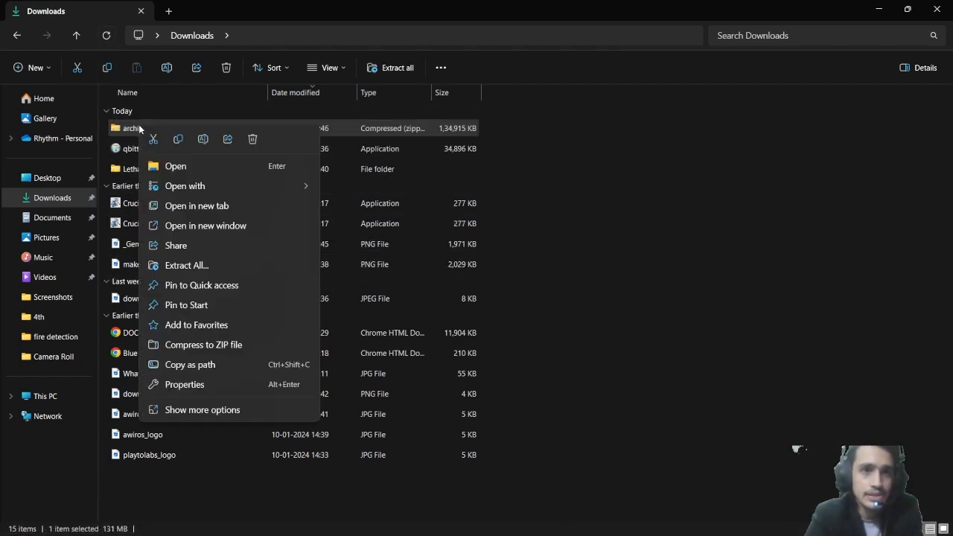
pyautogui.click(242, 266)
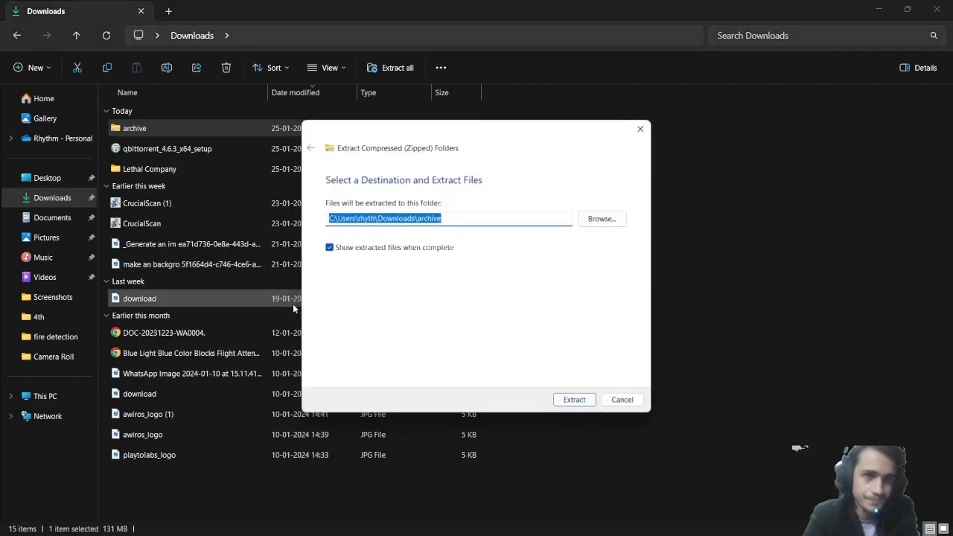
pyautogui.click(578, 401)
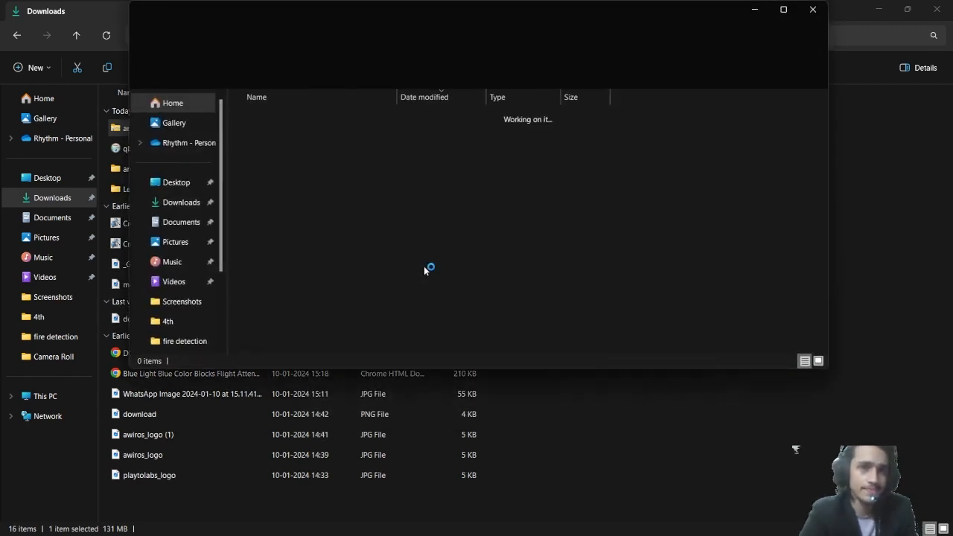
pyautogui.doubleClick(426, 134)
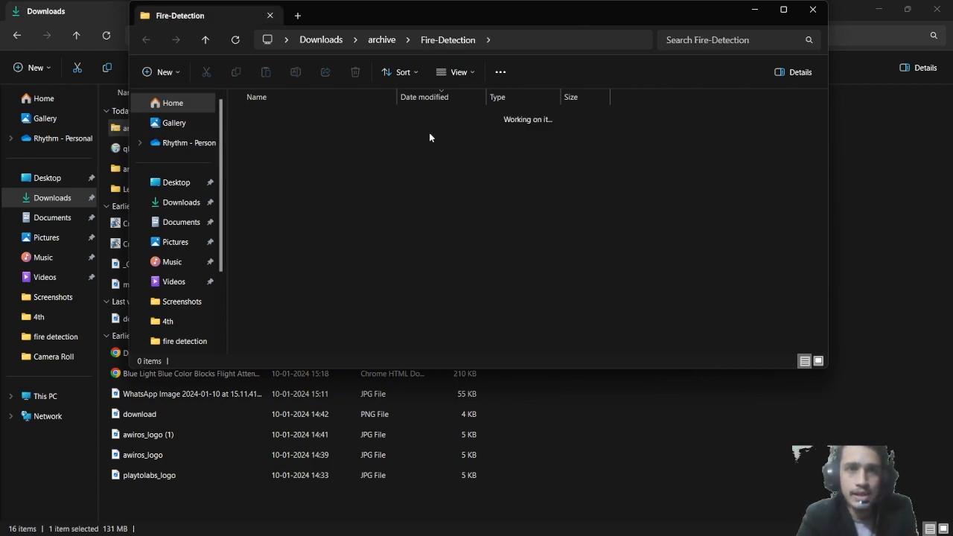
# Minimize the Downloads window and arrange the Fire-Detection folder window side by side with the Teachable Machine browser window
pyautogui.click(879, 9)
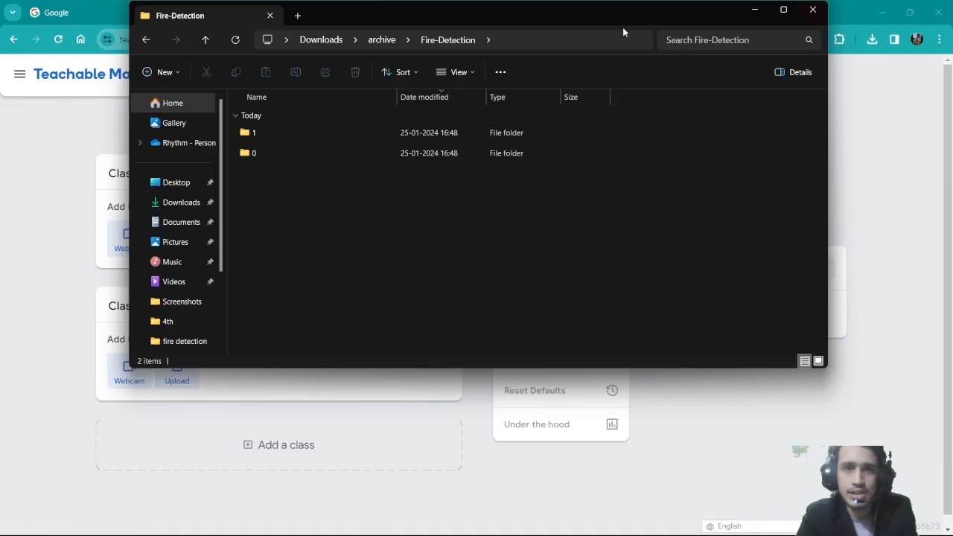
pyautogui.moveTo(543, 9); pyautogui.dragTo(663, 59)
pyautogui.moveTo(790, 68); pyautogui.dragTo(736, 62)
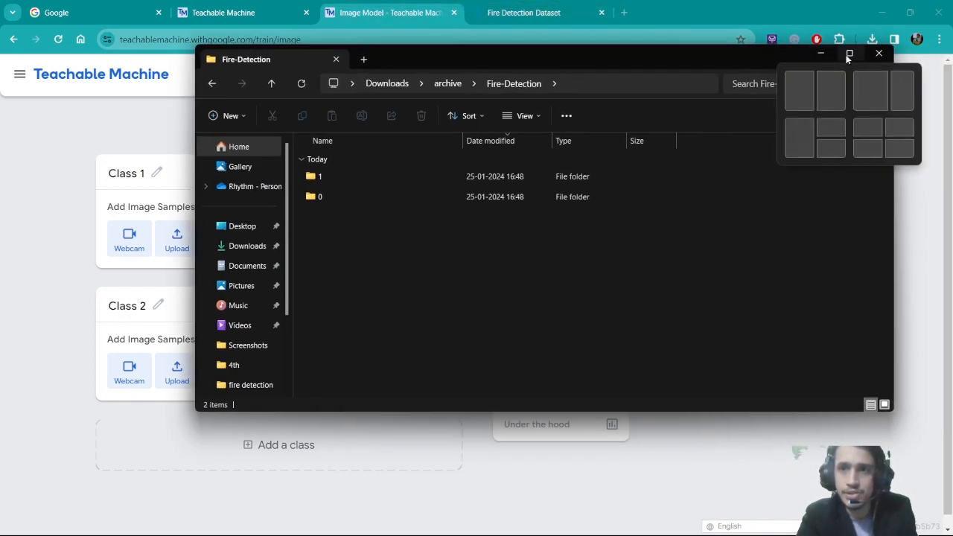
pyautogui.click(838, 94)
pyautogui.click(348, 126)
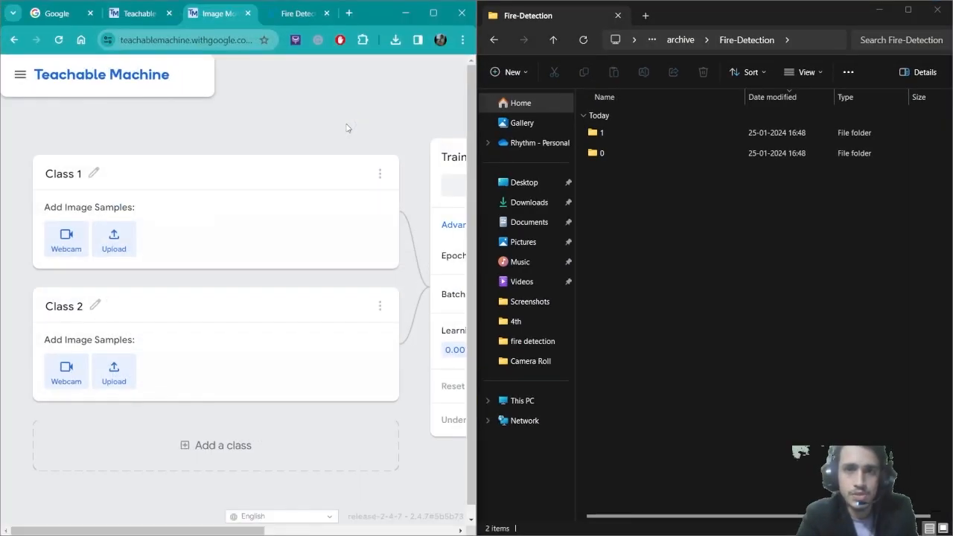
# Rename the first class as fire and the second class as no_fire
pyautogui.click(94, 173)
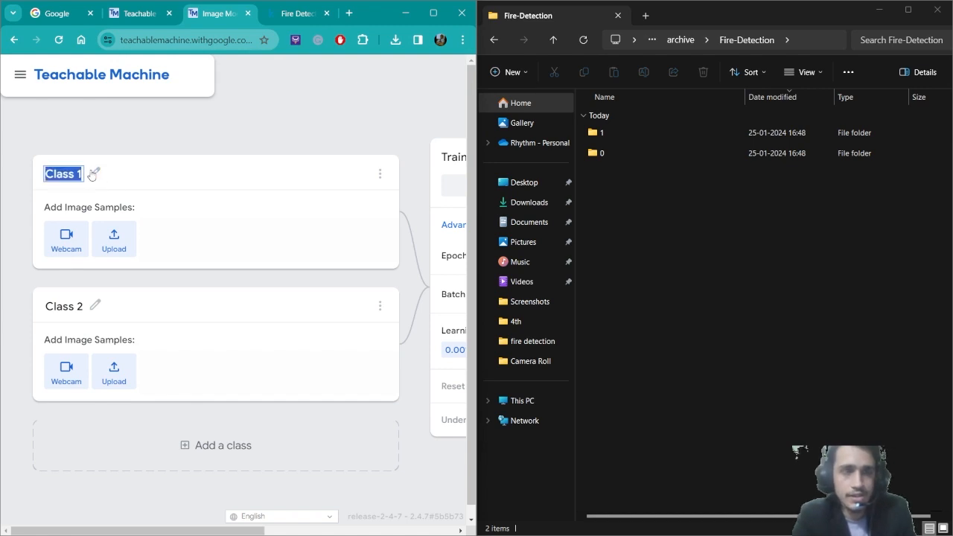
pyautogui.write('fire')
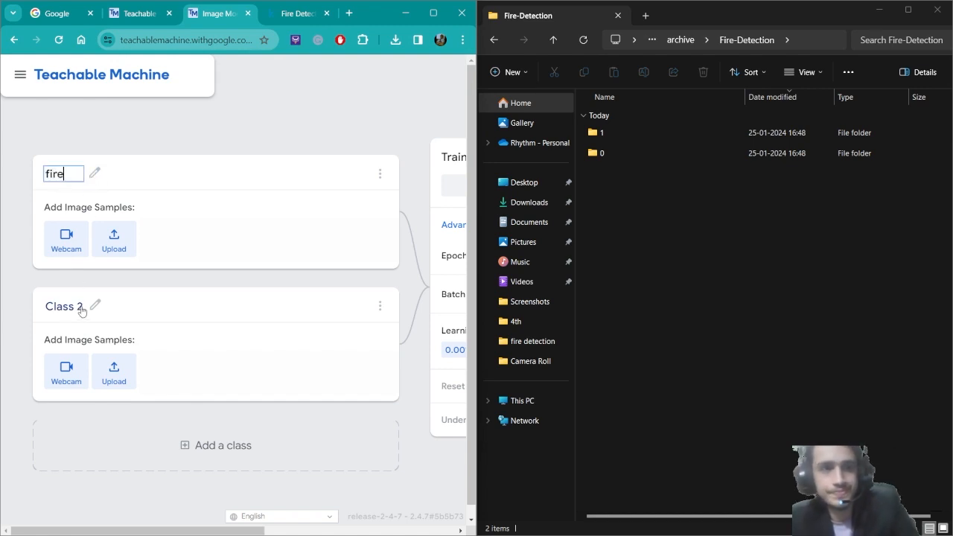
pyautogui.click(95, 305)
pyautogui.write('no')
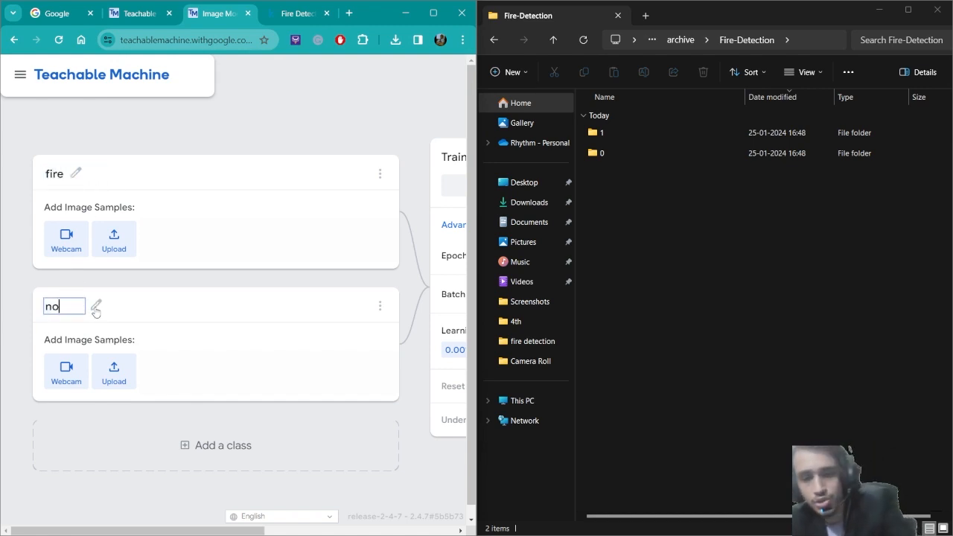
pyautogui.write('_f')
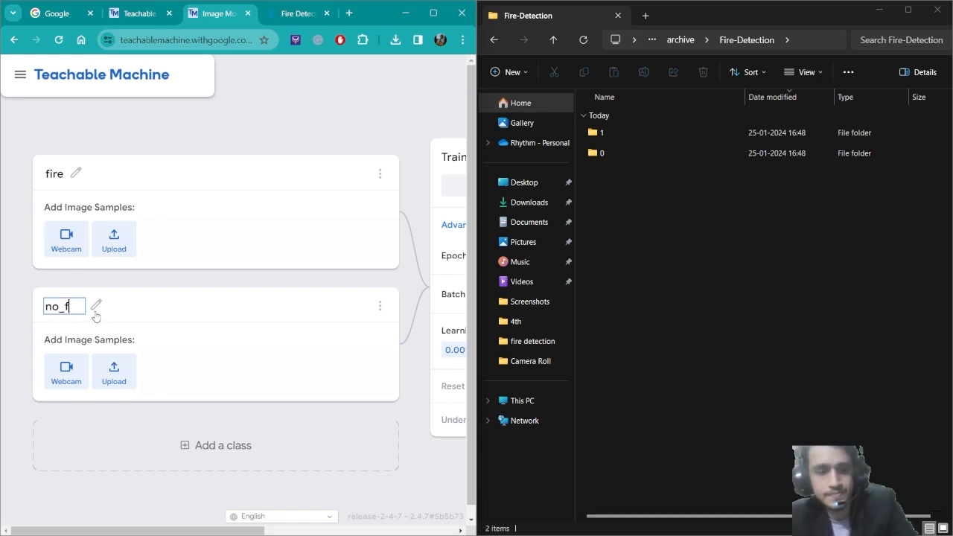
pyautogui.write('ire')
pyautogui.click(250, 304)
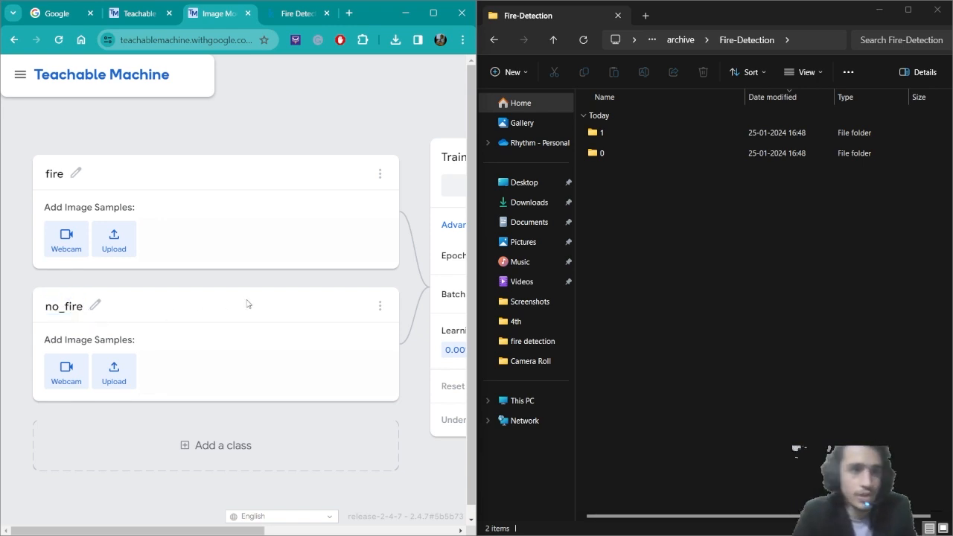
# Preview an image from dataset folder 1 and upload all images in that folder as samples for the fire class
pyautogui.click(114, 240)
pyautogui.doubleClick(623, 131)
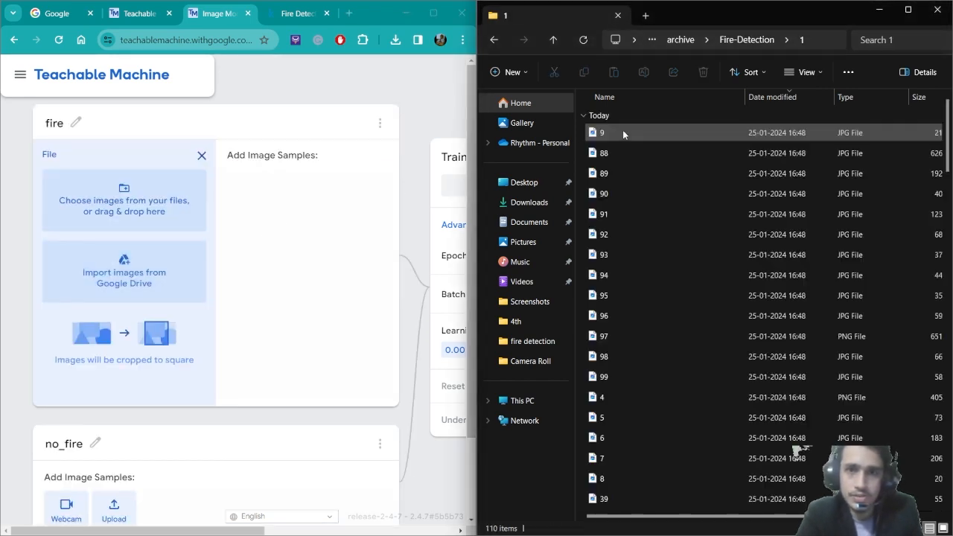
pyautogui.click(642, 138)
pyautogui.doubleClick(641, 138)
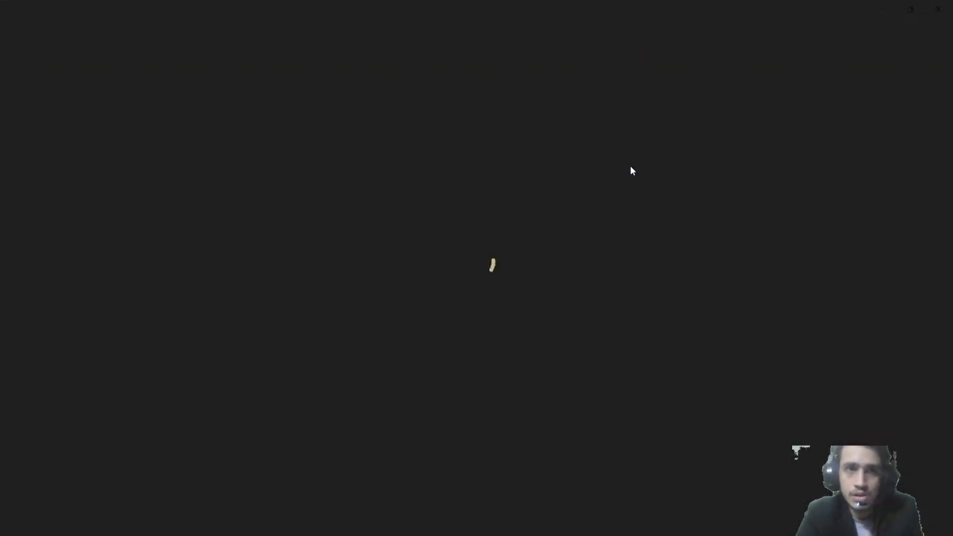
pyautogui.click(938, 9)
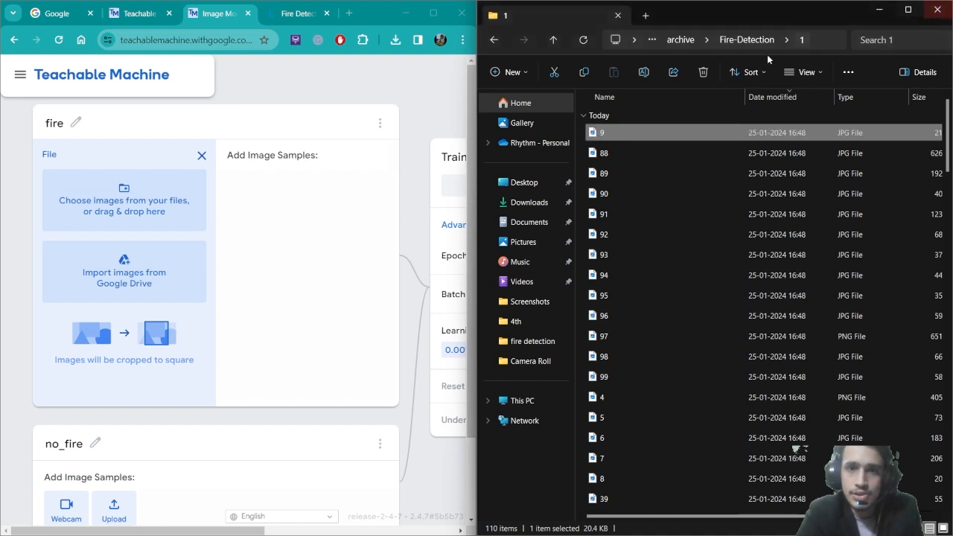
pyautogui.click(599, 118)
pyautogui.moveTo(123, 239); pyautogui.dragTo(187, 215)
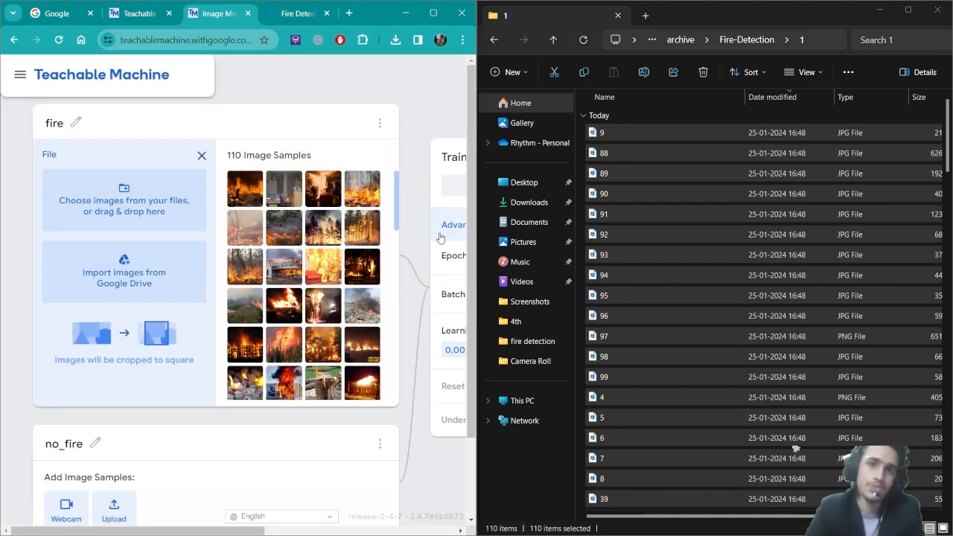
# Upload all images from dataset folder 0 as samples for the no_fire class
pyautogui.scroll(-1, 328, 298)
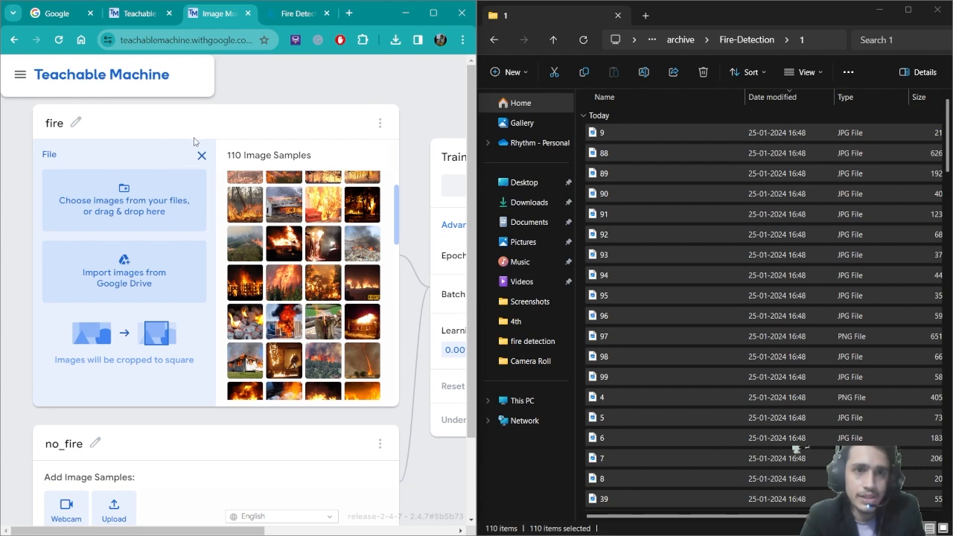
pyautogui.scroll(-2, 189, 369)
pyautogui.click(115, 404)
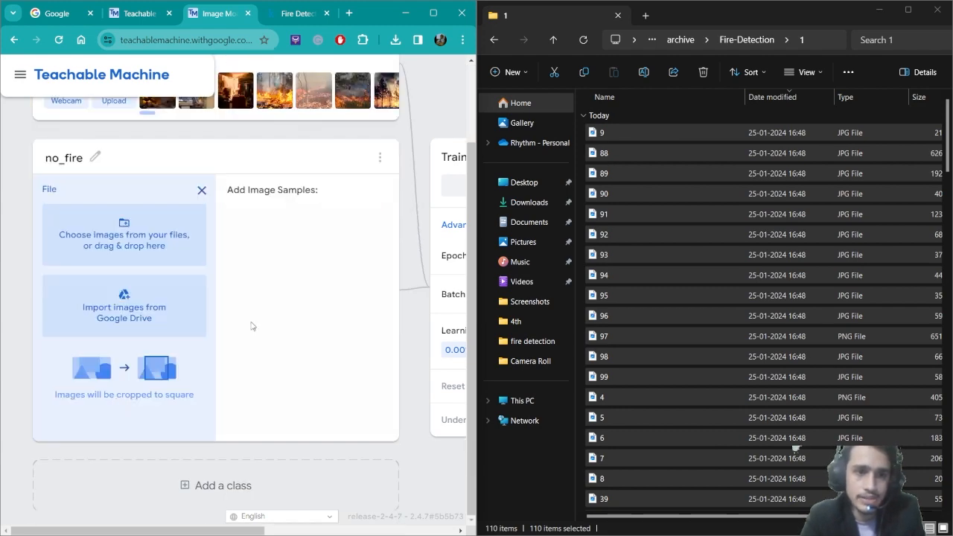
pyautogui.click(495, 40)
pyautogui.click(496, 39)
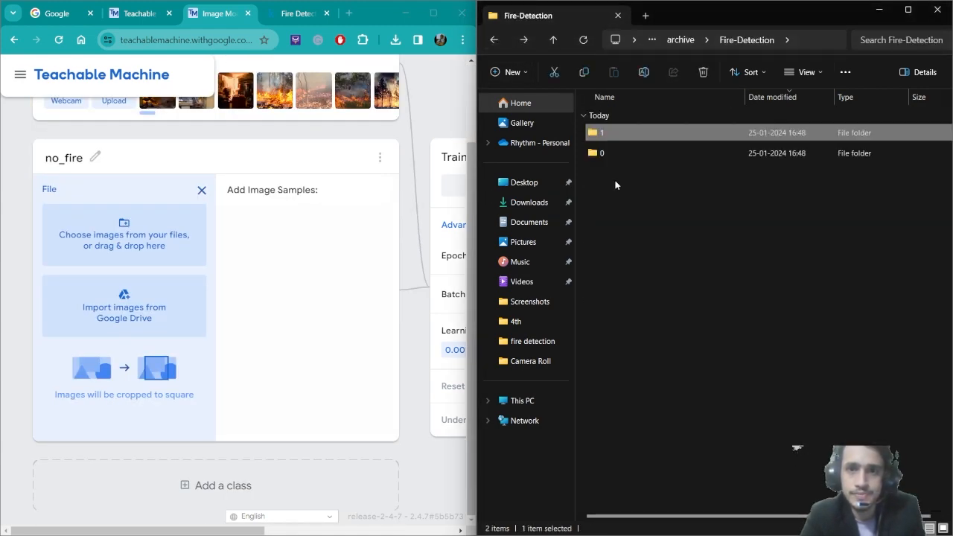
pyautogui.doubleClick(622, 154)
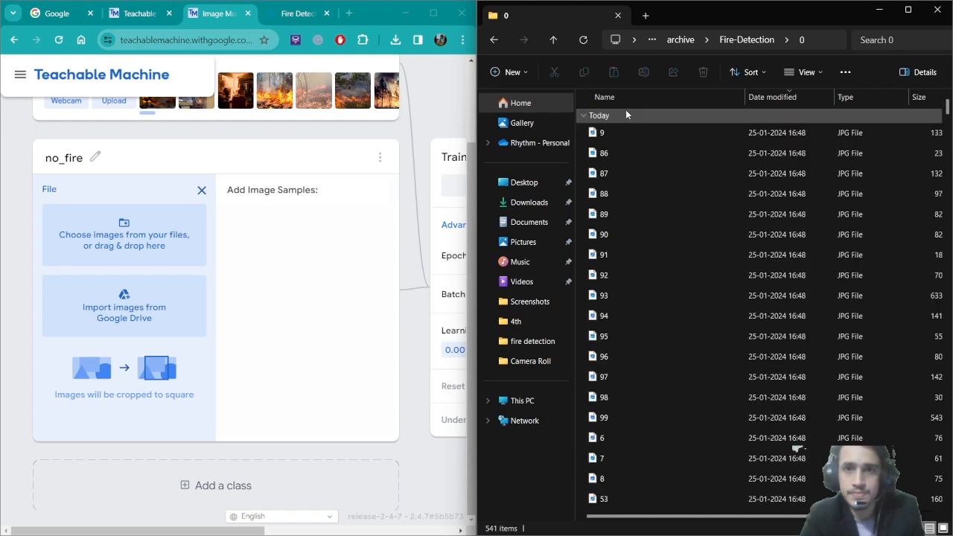
pyautogui.click(583, 116)
pyautogui.click(582, 120)
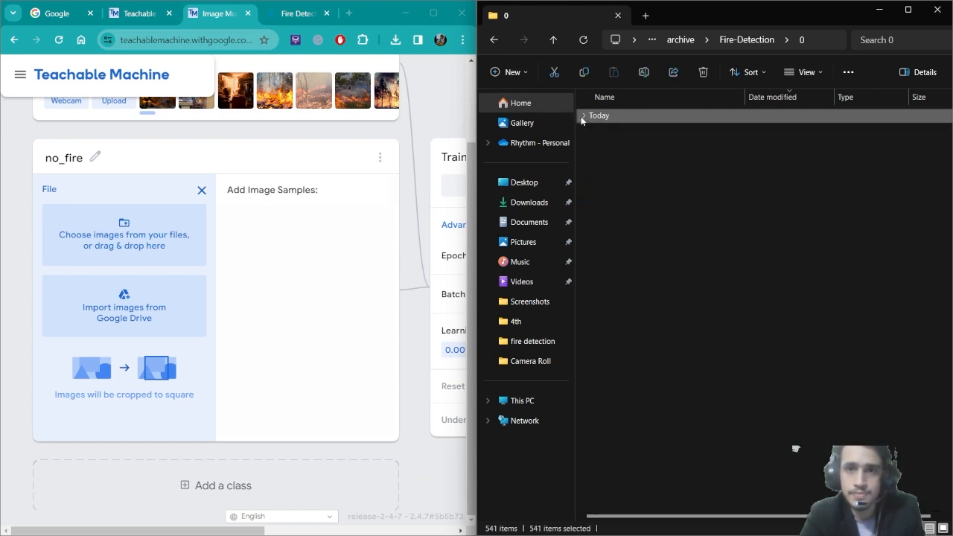
pyautogui.click(583, 116)
pyautogui.moveTo(620, 137); pyautogui.dragTo(123, 229)
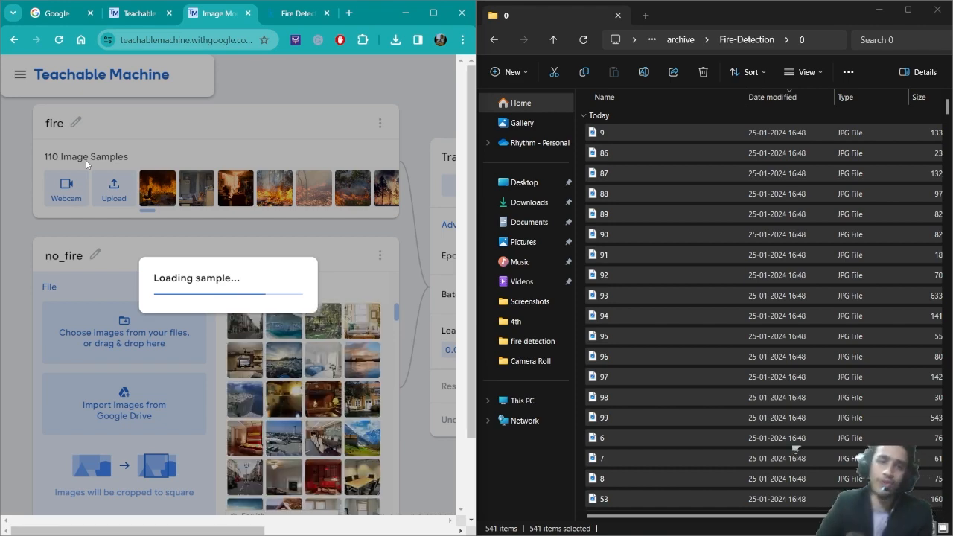
# Return to the Teachable Machine window at full size and train the model with a learning rate of 0.0001
pyautogui.click(882, 10)
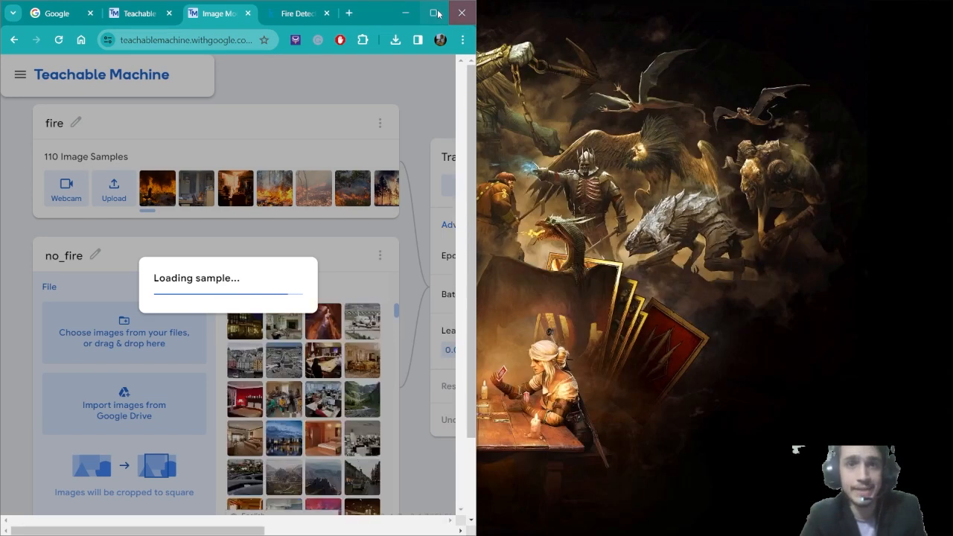
pyautogui.click(434, 12)
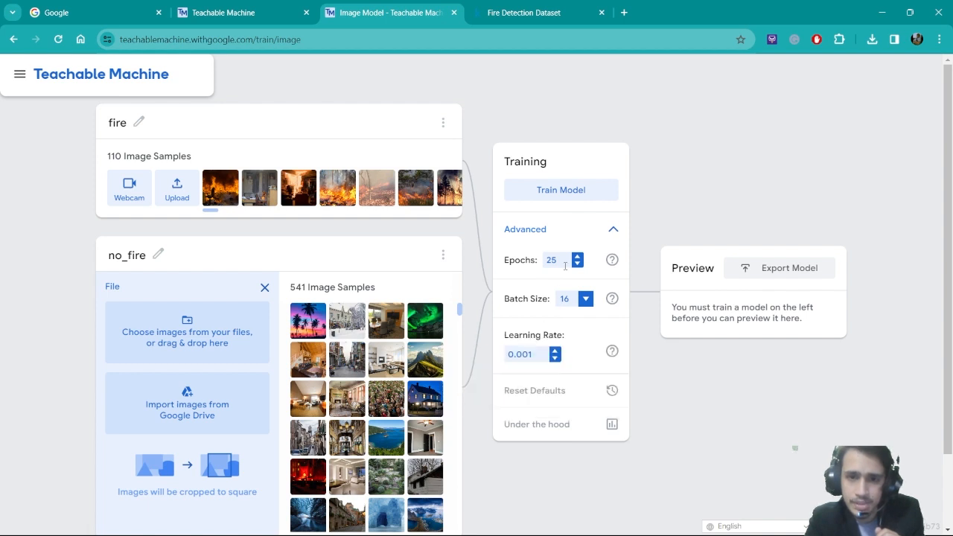
pyautogui.click(531, 355)
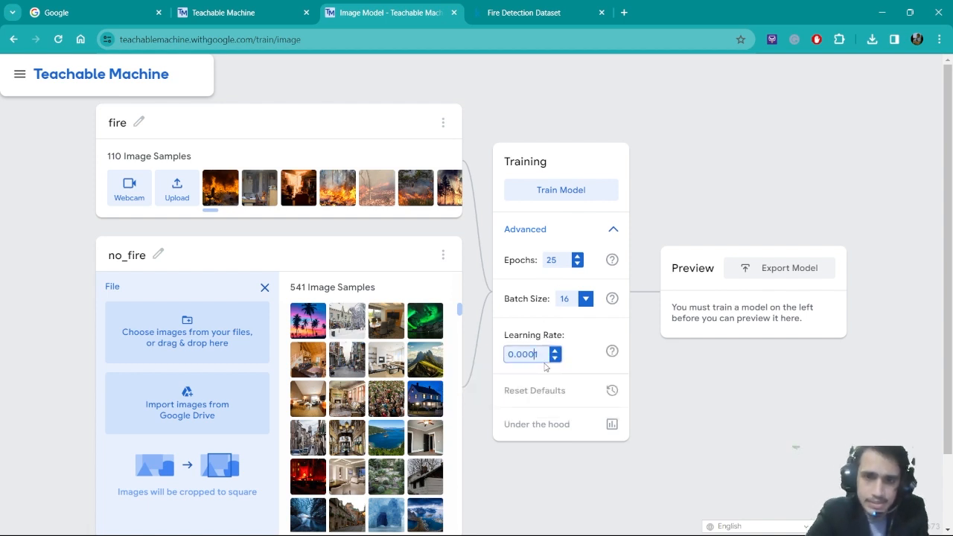
pyautogui.click(571, 190)
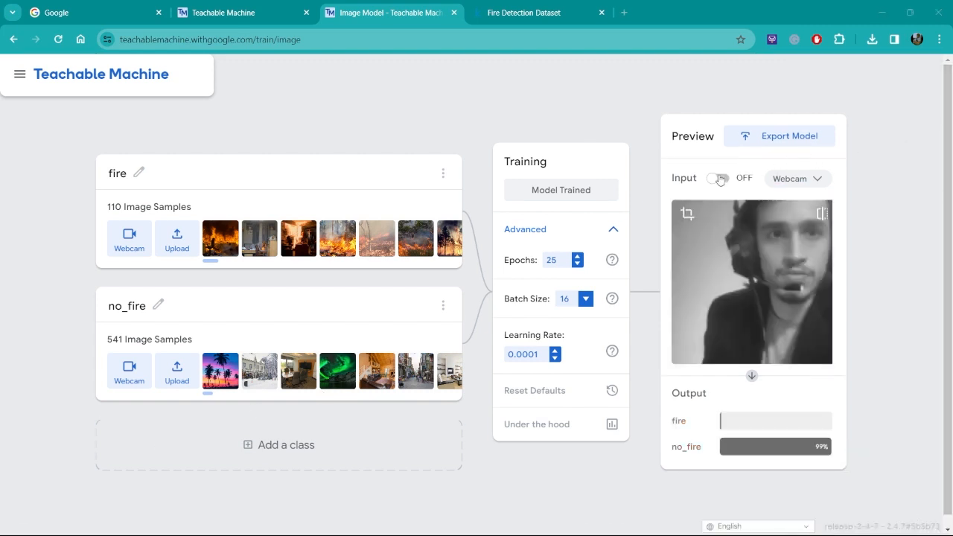
# Test the trained model on live webcam input in the preview and switch the input off again
pyautogui.click(718, 179)
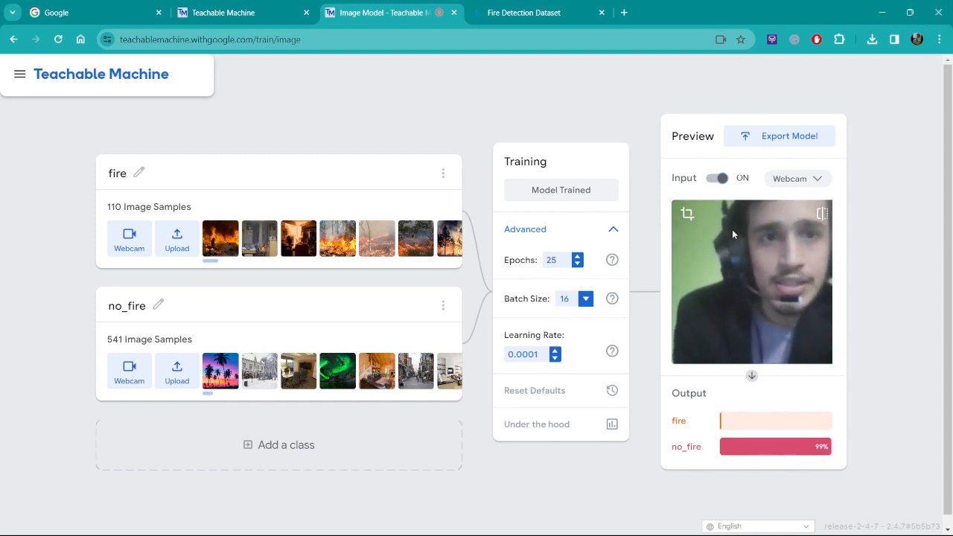
pyautogui.click(724, 180)
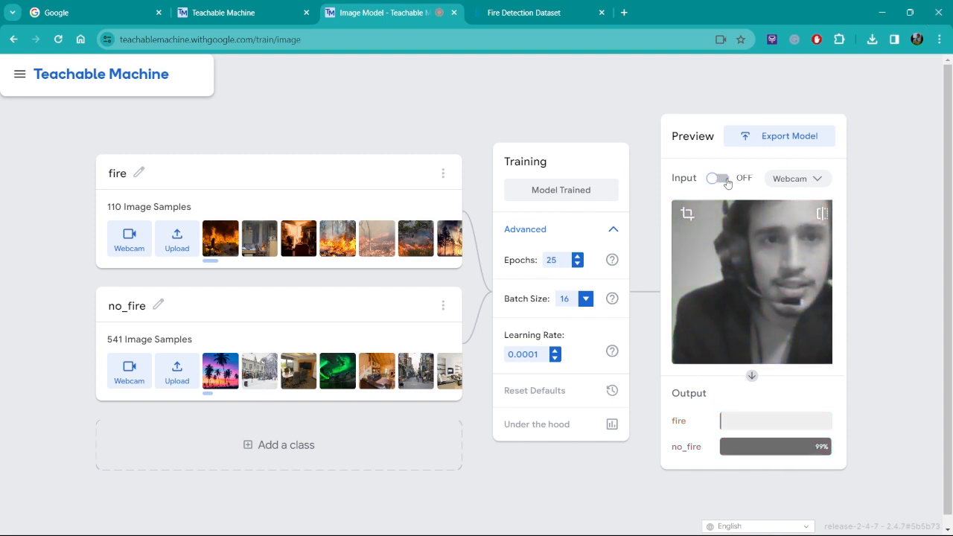
# Open the model export options and copy the OpenCV Keras code snippet for the Tensorflow format
pyautogui.click(790, 137)
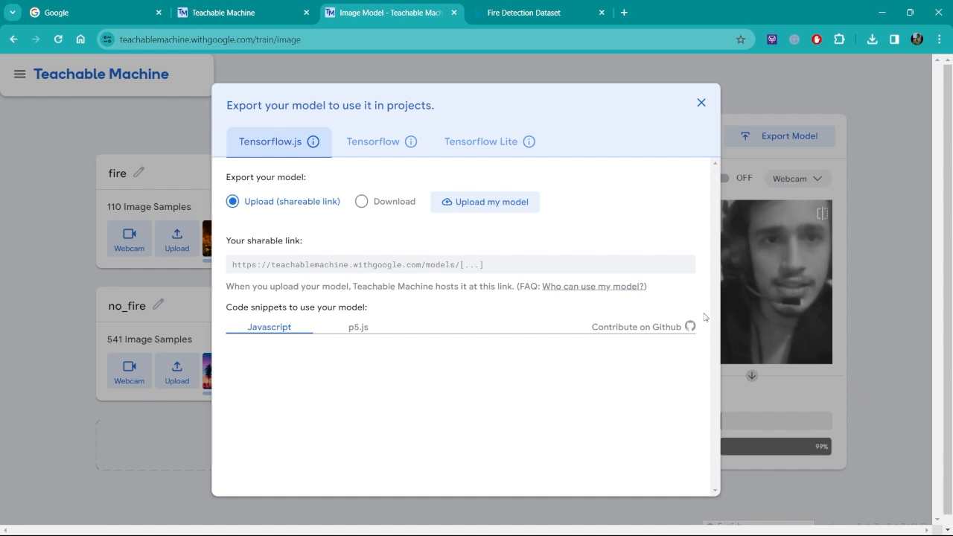
pyautogui.moveTo(720, 534)
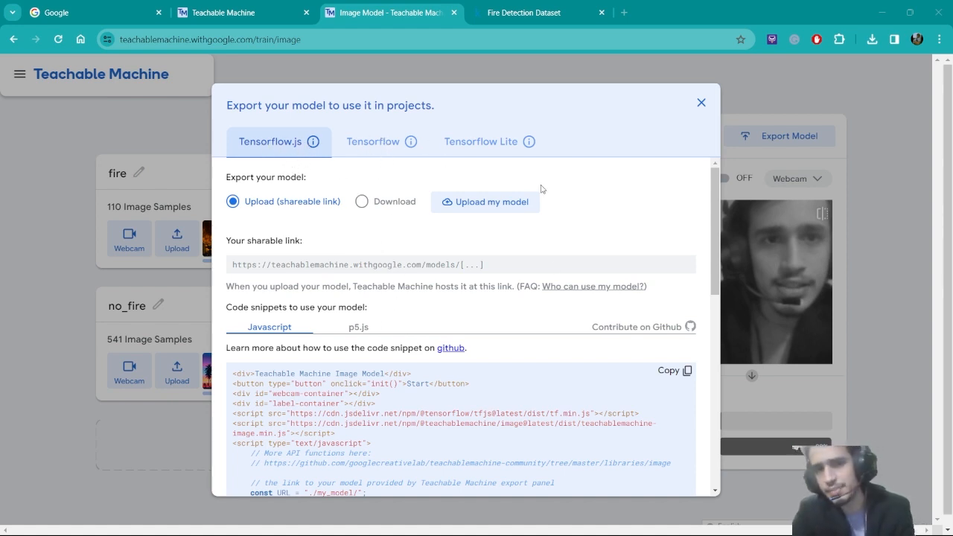
pyautogui.click(381, 146)
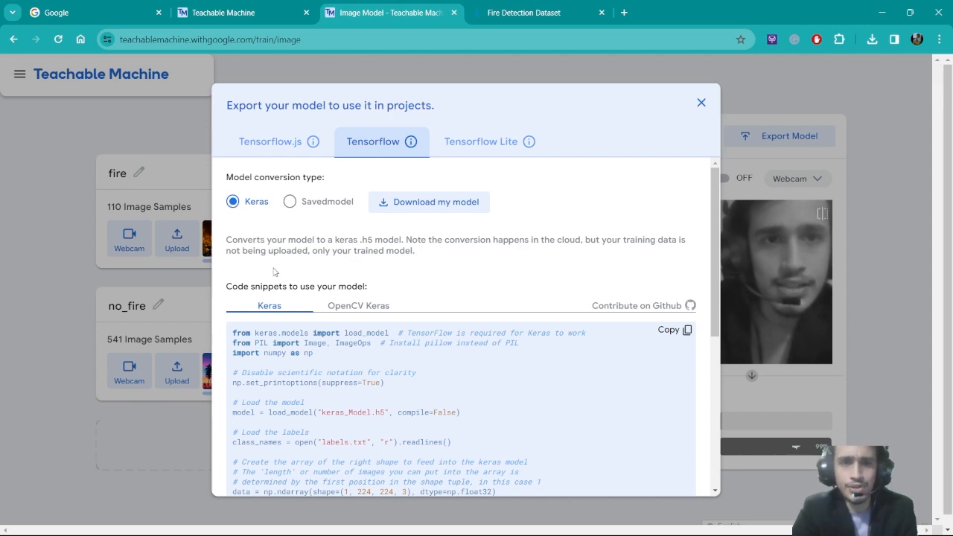
pyautogui.click(365, 306)
pyautogui.scroll(-8, 370, 330)
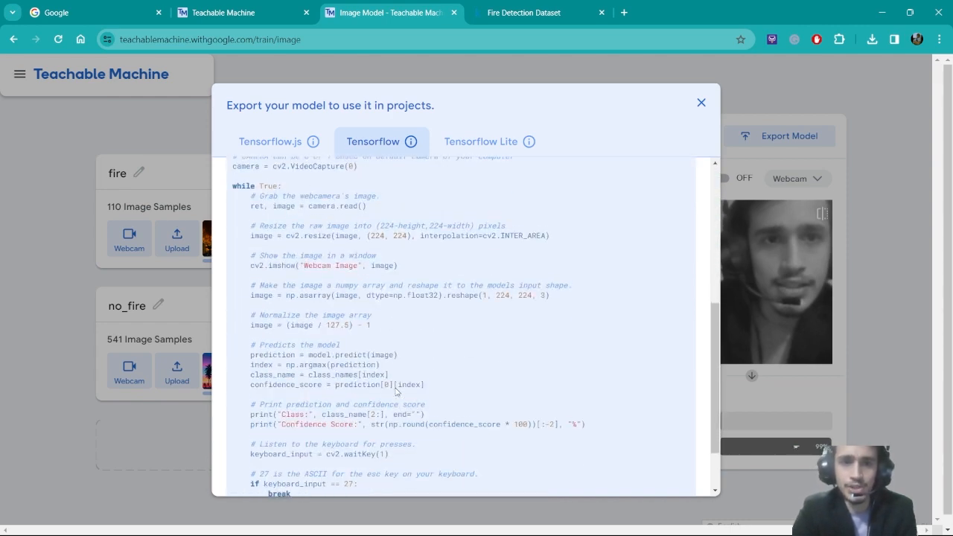
pyautogui.moveTo(343, 454); pyautogui.dragTo(309, 98)
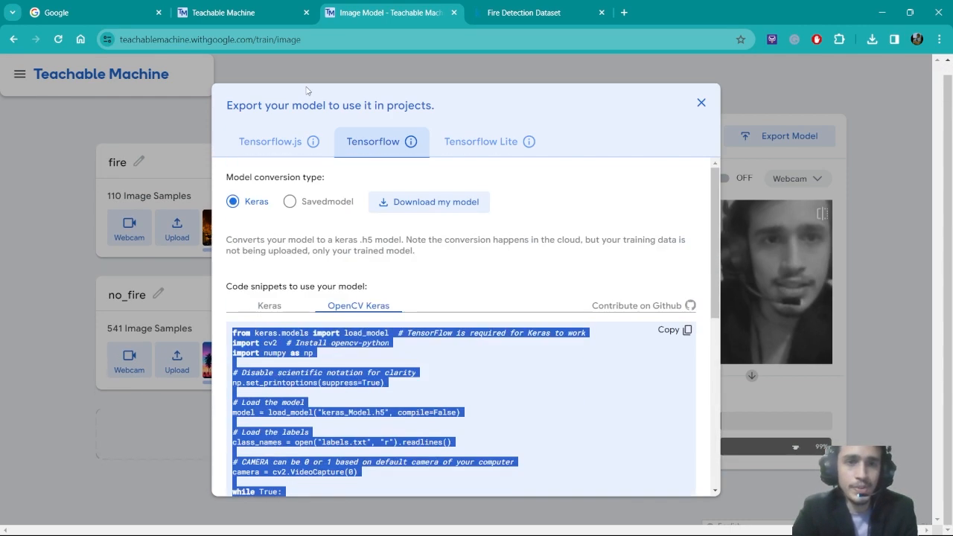
pyautogui.click(686, 332)
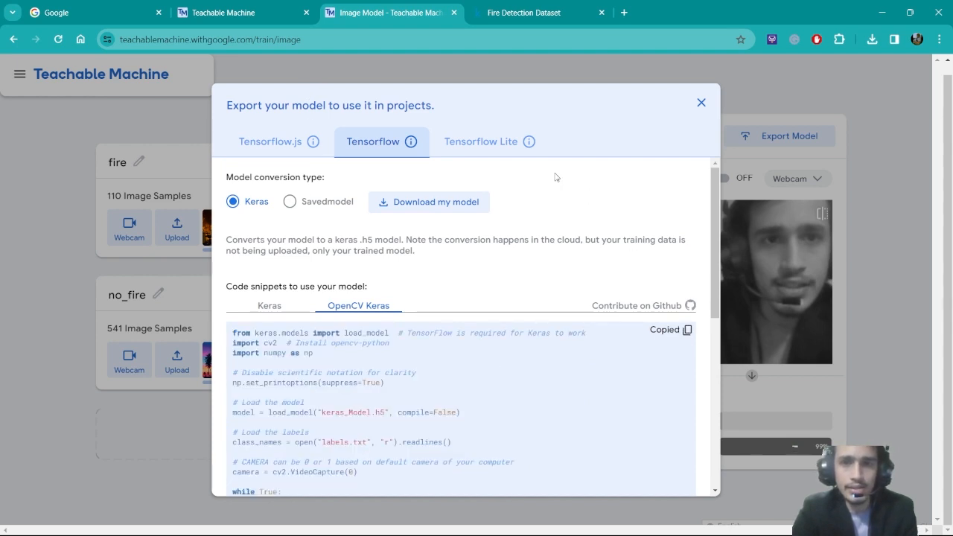
# Start downloading the model with the Keras conversion type and look through the OpenCV Keras snippet
pyautogui.click(464, 206)
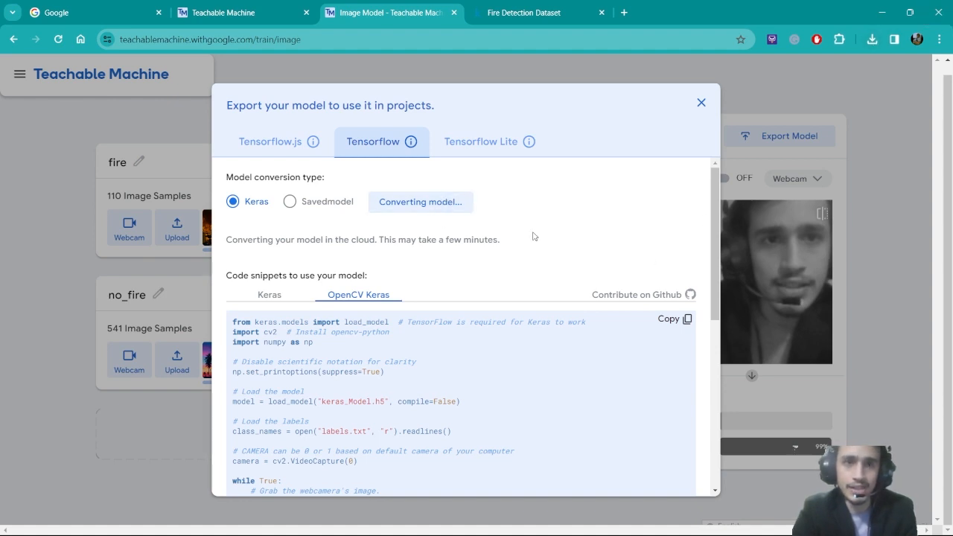
pyautogui.scroll(-1, 530, 268)
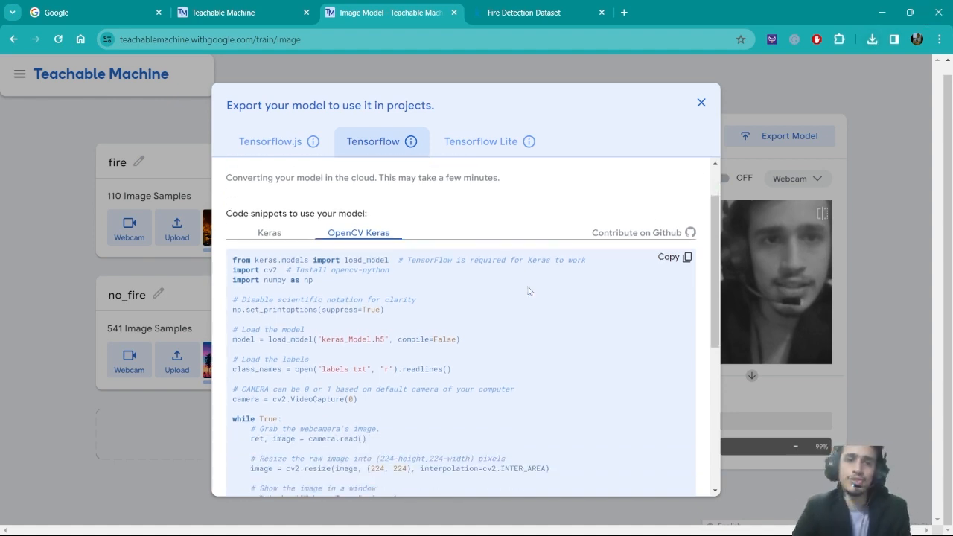
pyautogui.scroll(-2, 529, 291)
pyautogui.scroll(-2, 372, 420)
pyautogui.scroll(3, 386, 308)
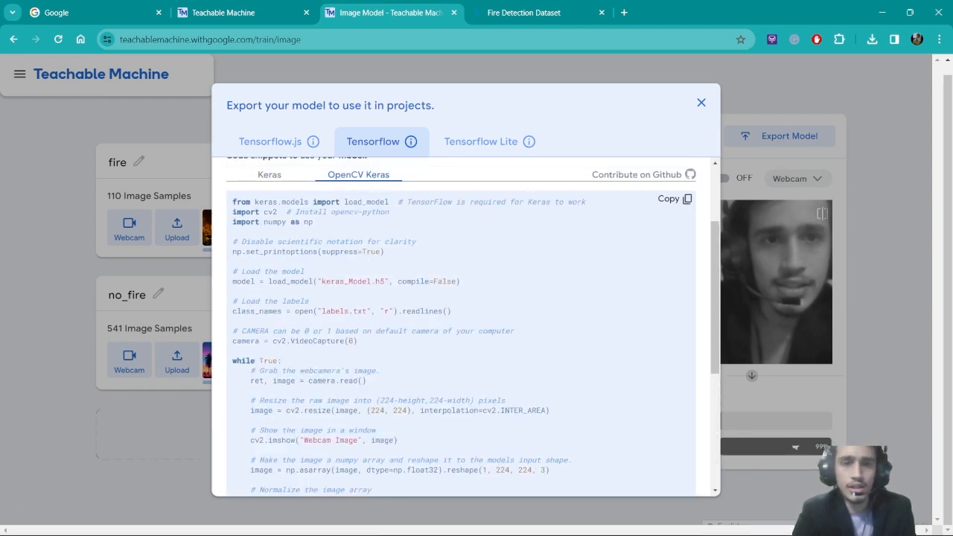
# Launch Anaconda Navigator and check on the model conversion in the export dialog
pyautogui.click(312, 524)
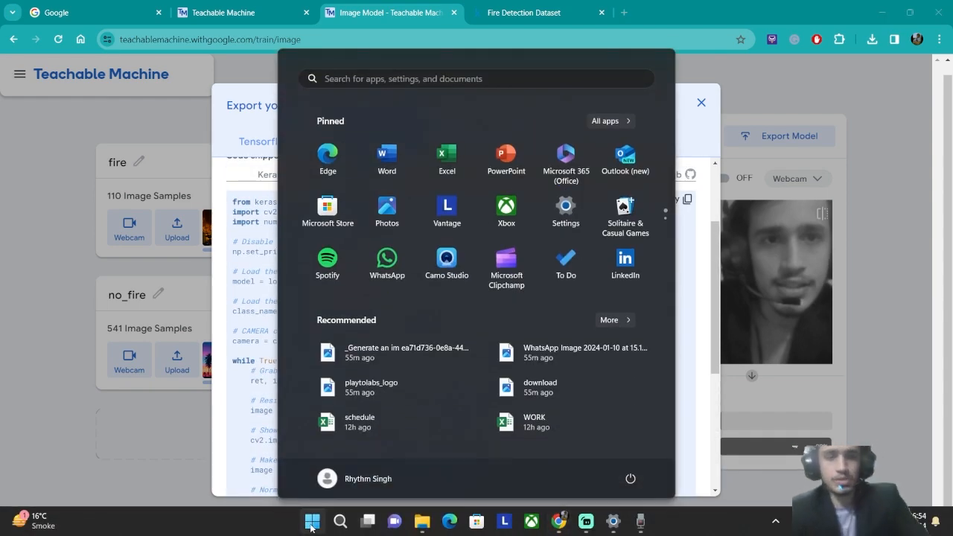
pyautogui.write('ana')
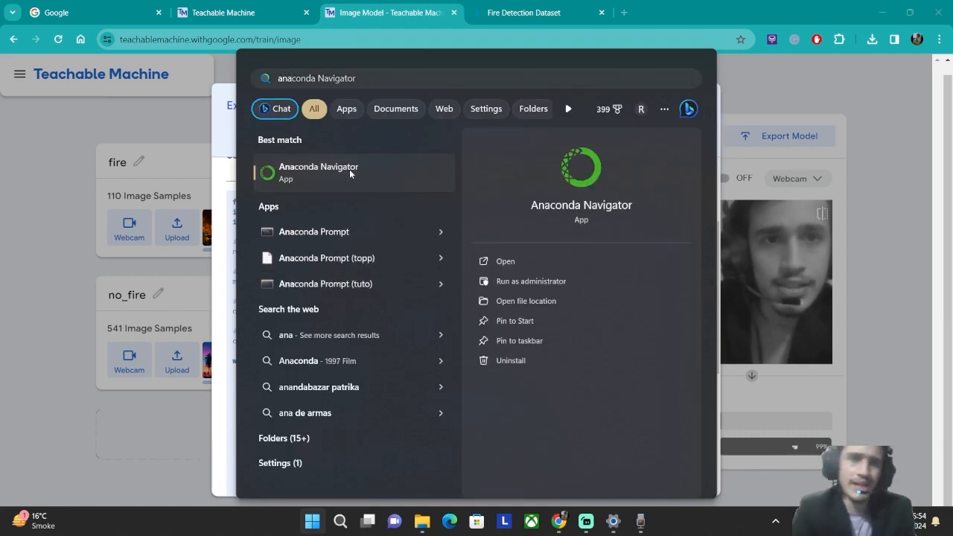
pyautogui.click(349, 169)
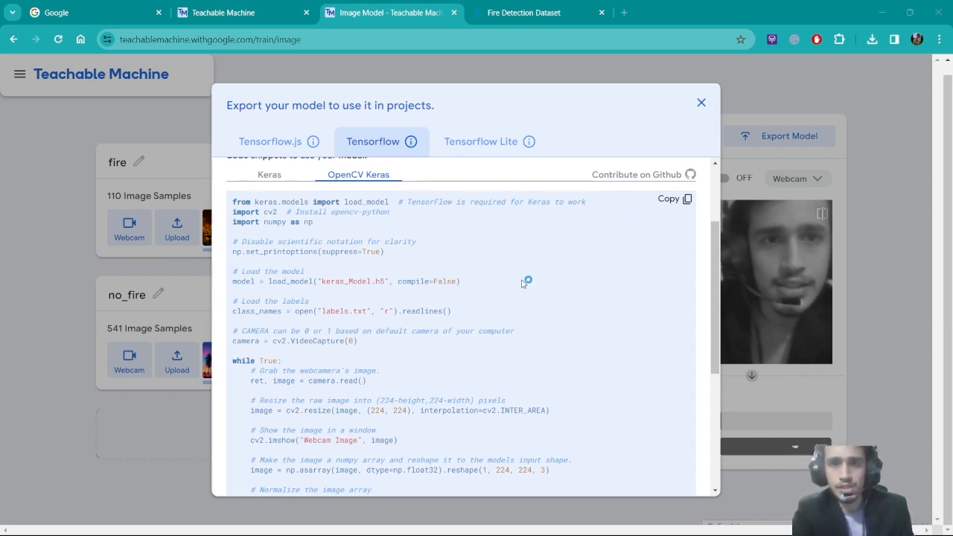
pyautogui.scroll(3, 447, 216)
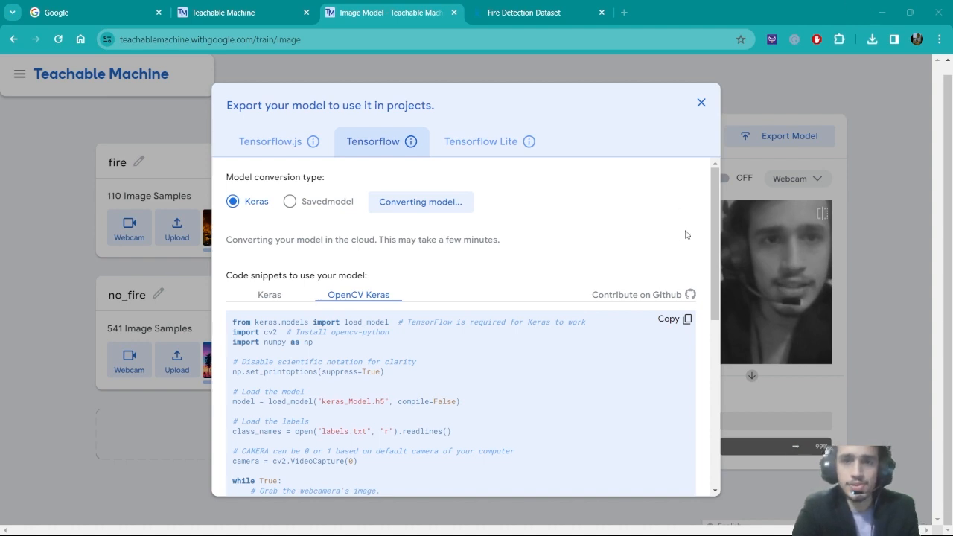
pyautogui.moveTo(454, 535)
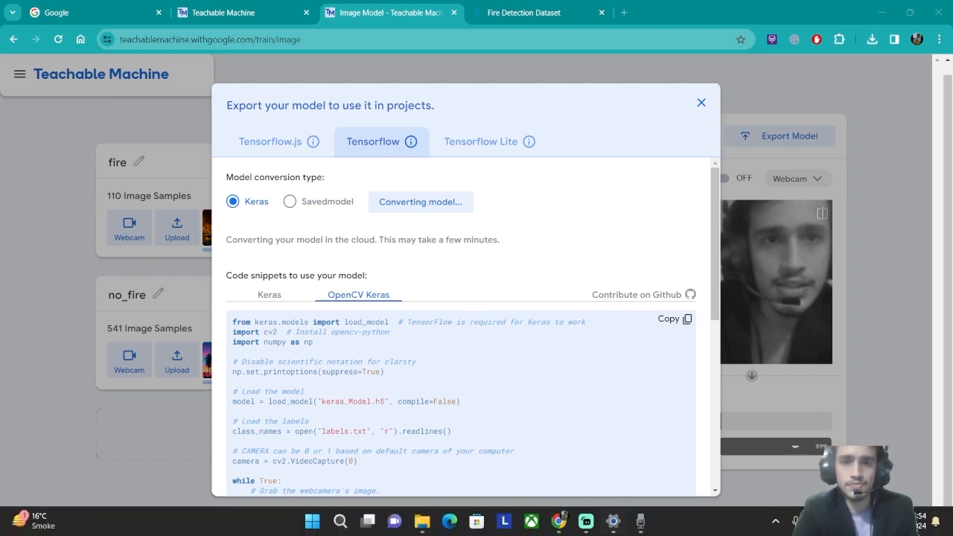
# Look over the OpenCV Keras code snippet in the export dialog while Anaconda Navigator loads
pyautogui.click(642, 523)
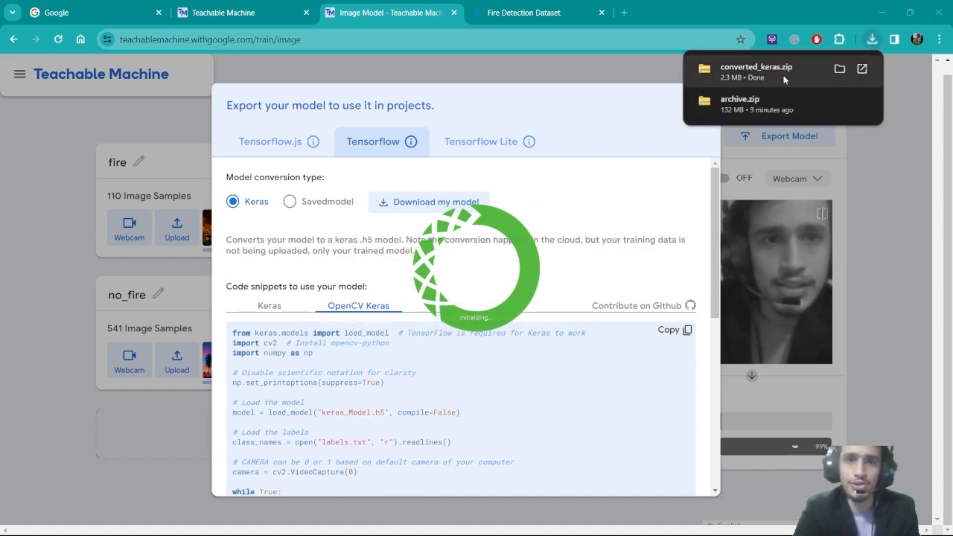
pyautogui.scroll(-5, 306, 357)
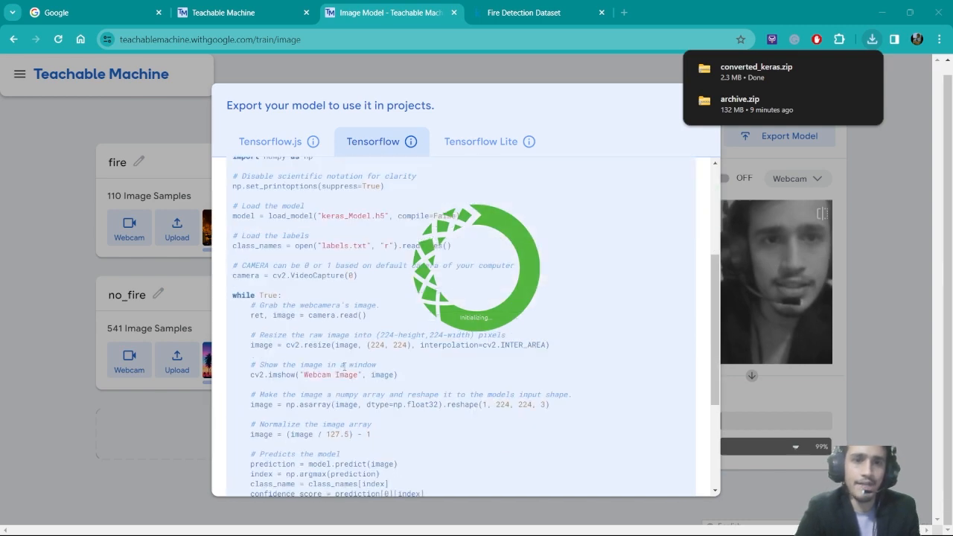
pyautogui.scroll(2, 678, 215)
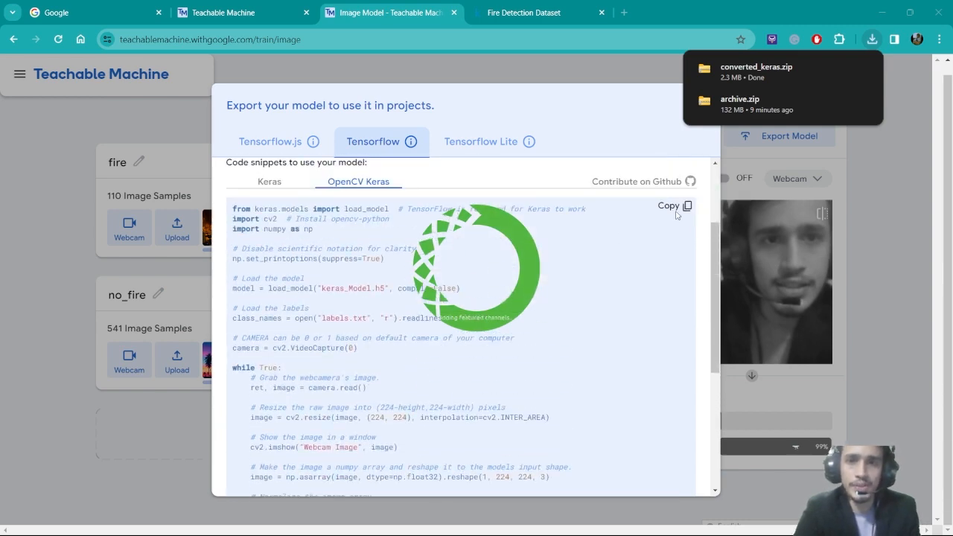
# Extract the downloaded converted_keras archive into its own folder inside Downloads
pyautogui.click(881, 12)
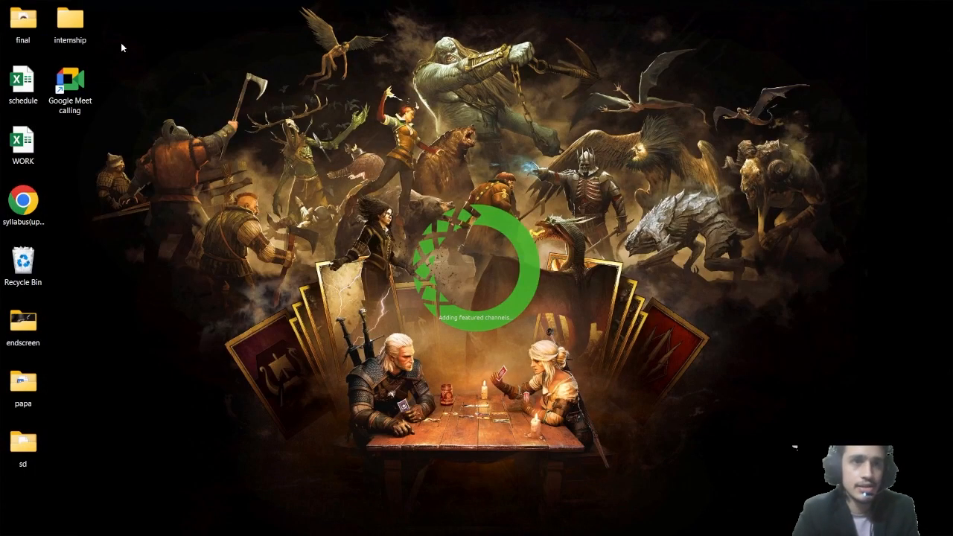
pyautogui.doubleClick(87, 41)
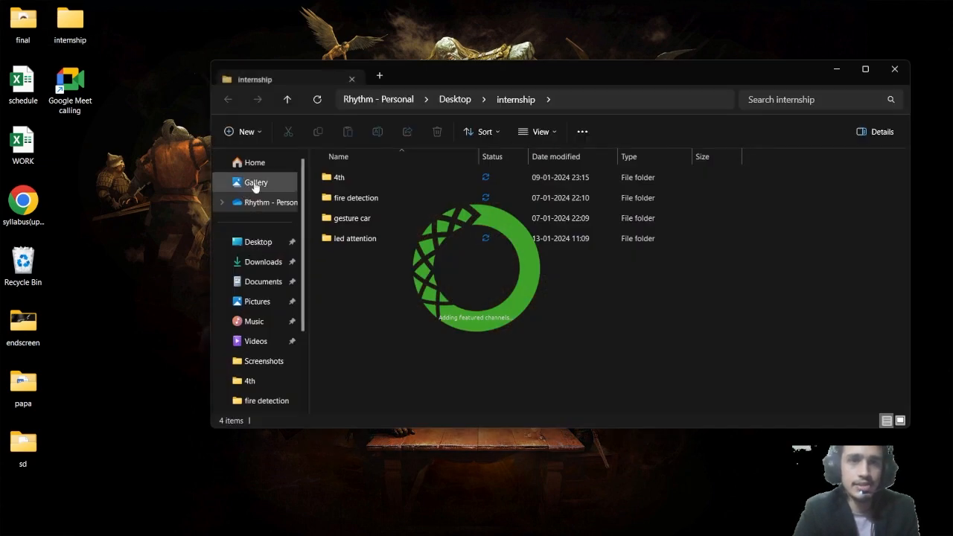
pyautogui.click(261, 280)
pyautogui.click(262, 262)
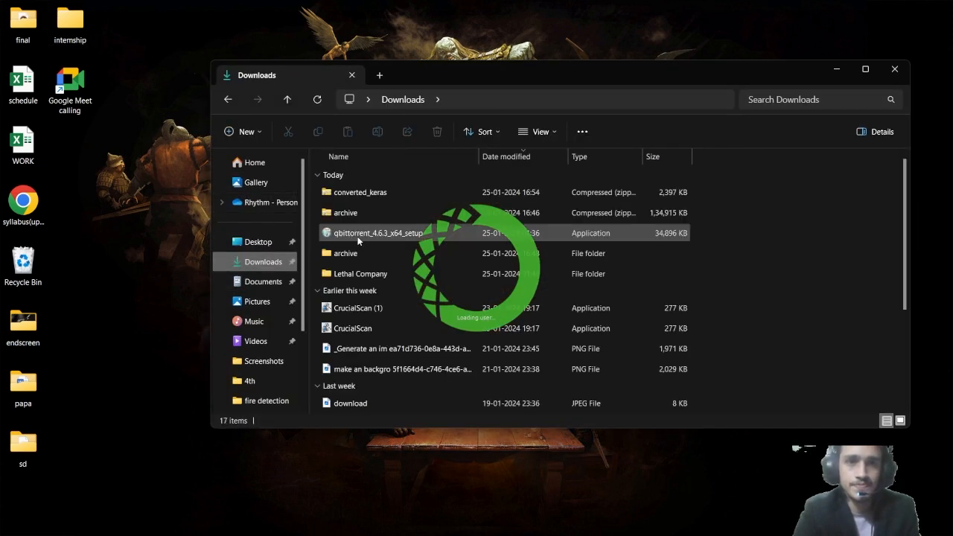
pyautogui.click(386, 196)
pyautogui.rightClick(385, 195)
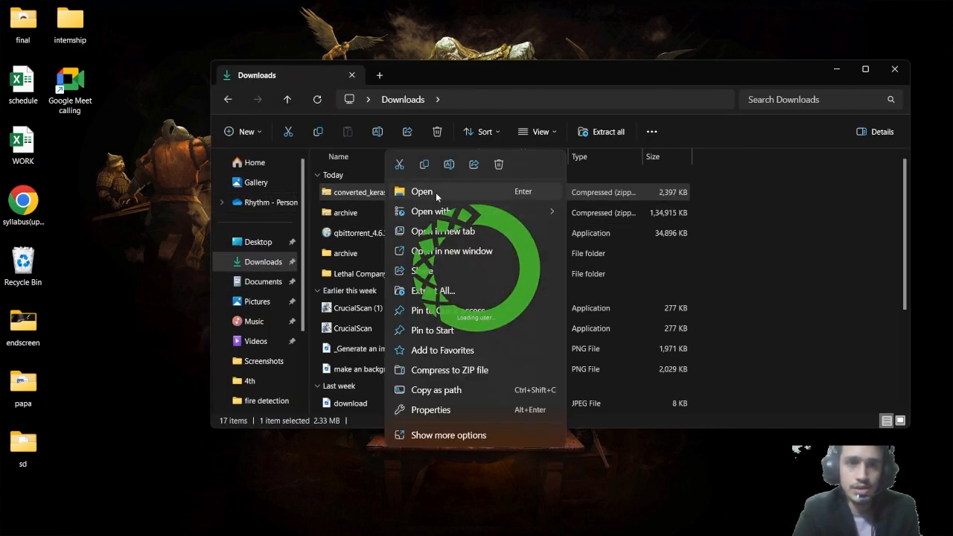
pyautogui.click(434, 291)
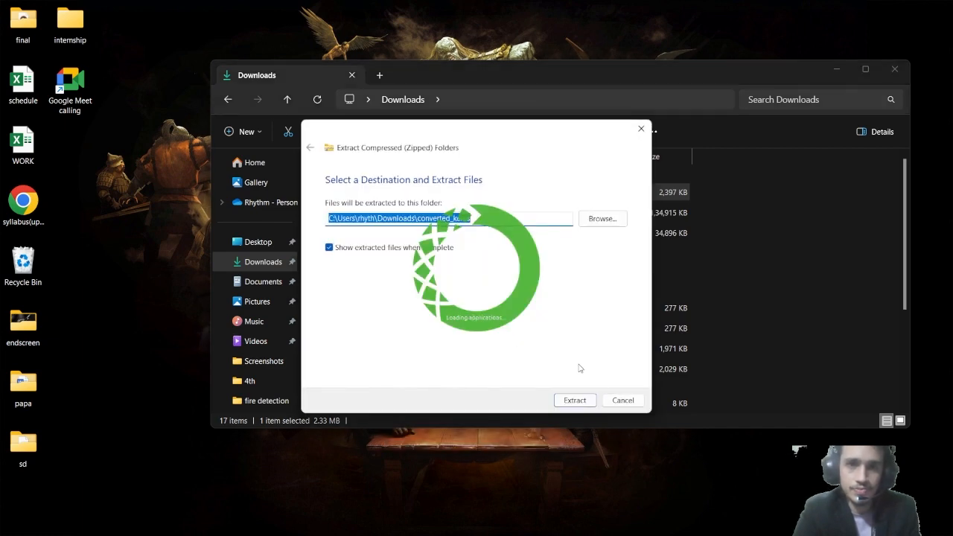
pyautogui.click(588, 400)
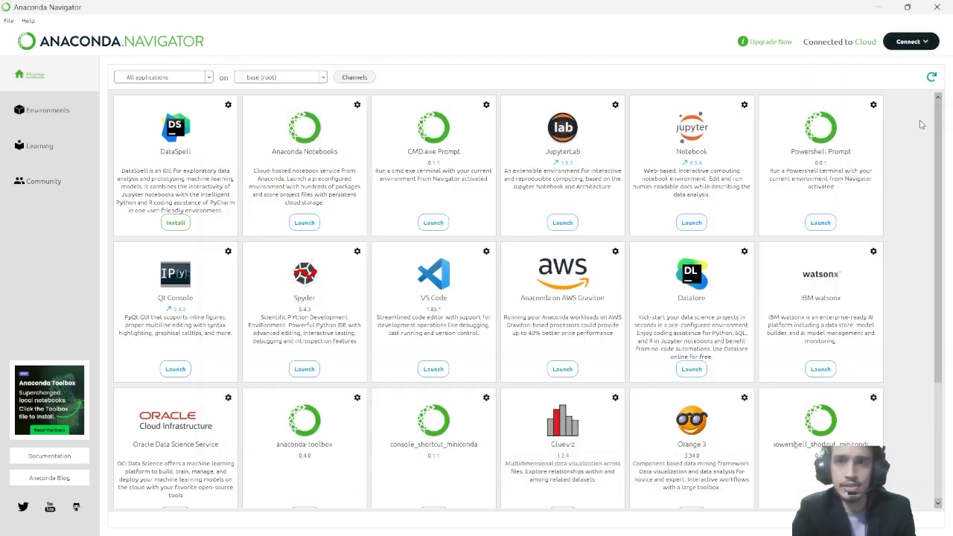
# Activate the intern environment in Anaconda Navigator and launch VS Code from it
pyautogui.click(626, 46)
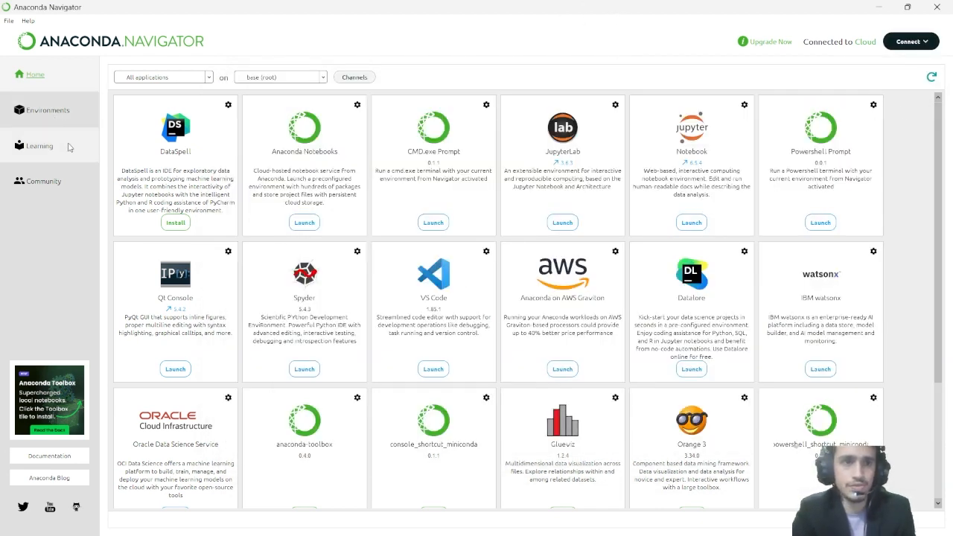
pyautogui.click(75, 113)
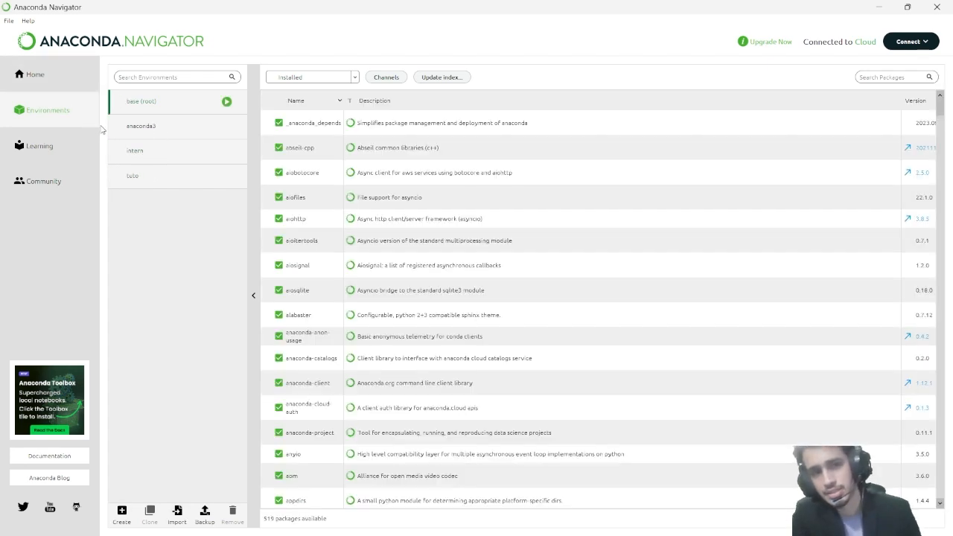
pyautogui.click(169, 156)
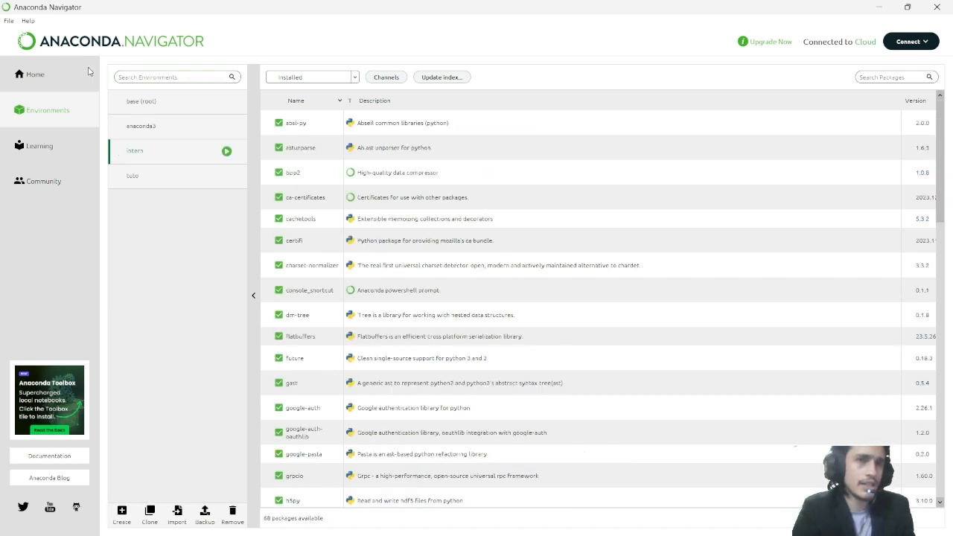
pyautogui.click(74, 77)
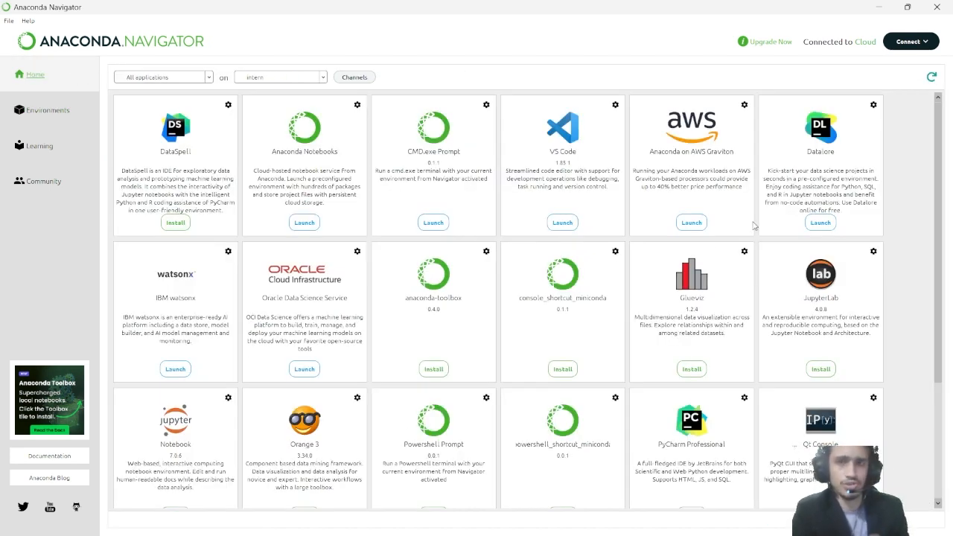
pyautogui.click(565, 223)
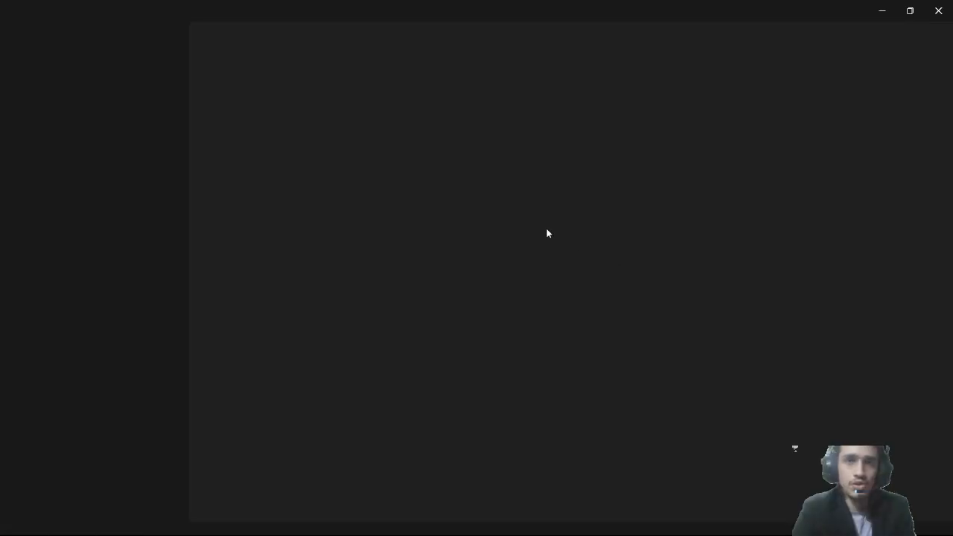
# Open the converted_keras folder from Downloads as the VS Code workspace and trust its authors
pyautogui.click(32, 10)
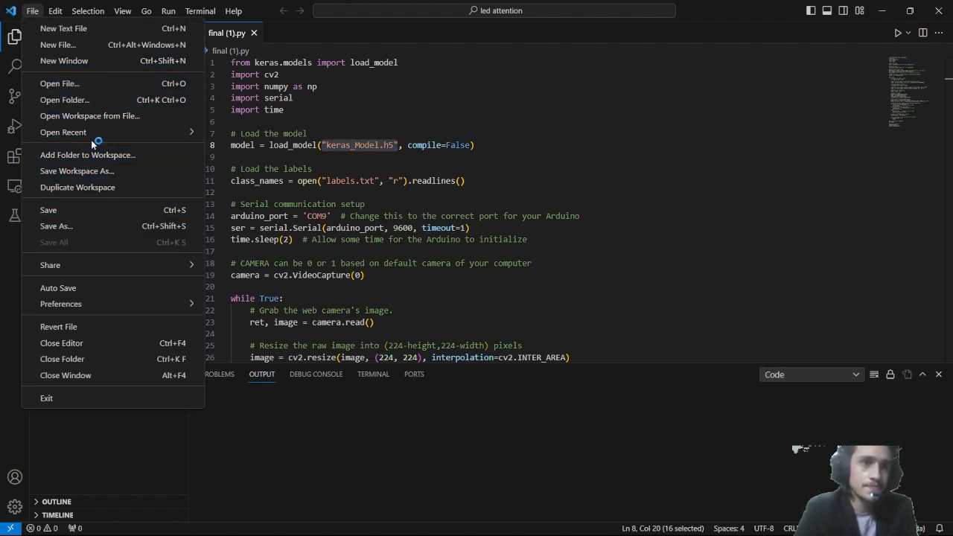
pyautogui.click(111, 99)
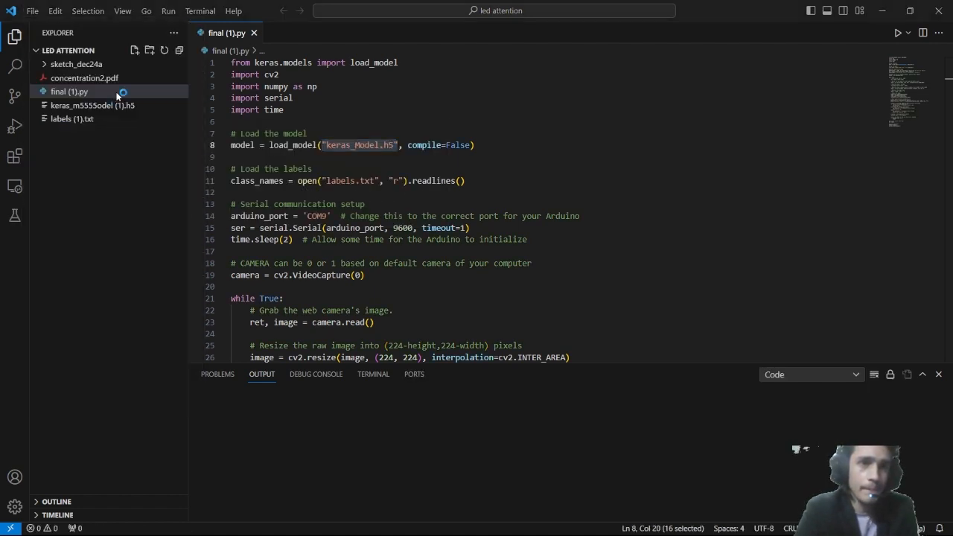
pyautogui.click(45, 164)
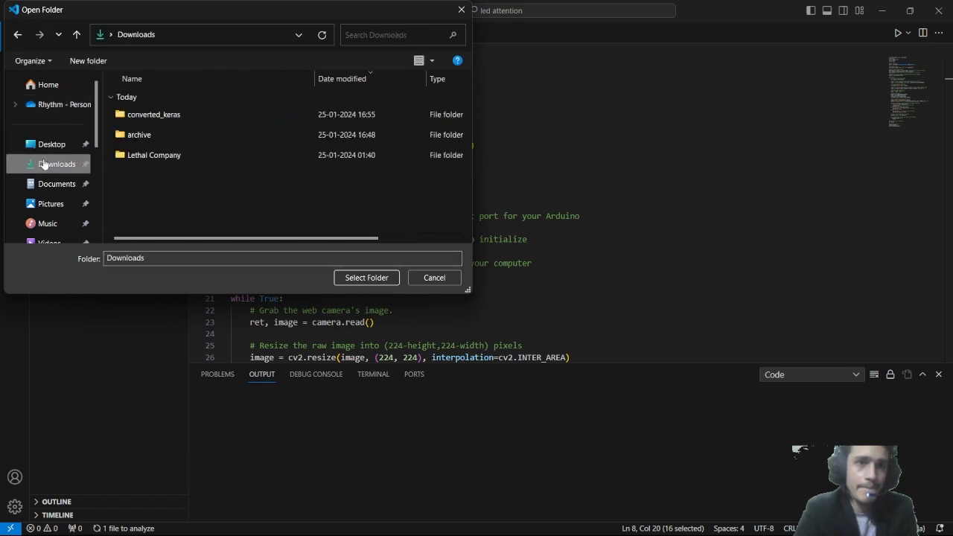
pyautogui.click(183, 114)
pyautogui.doubleClick(183, 113)
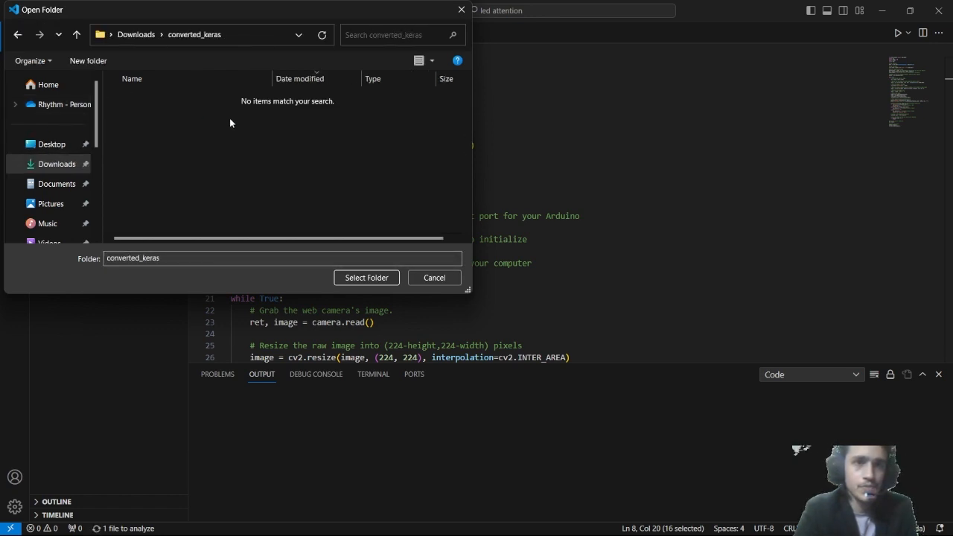
pyautogui.click(372, 280)
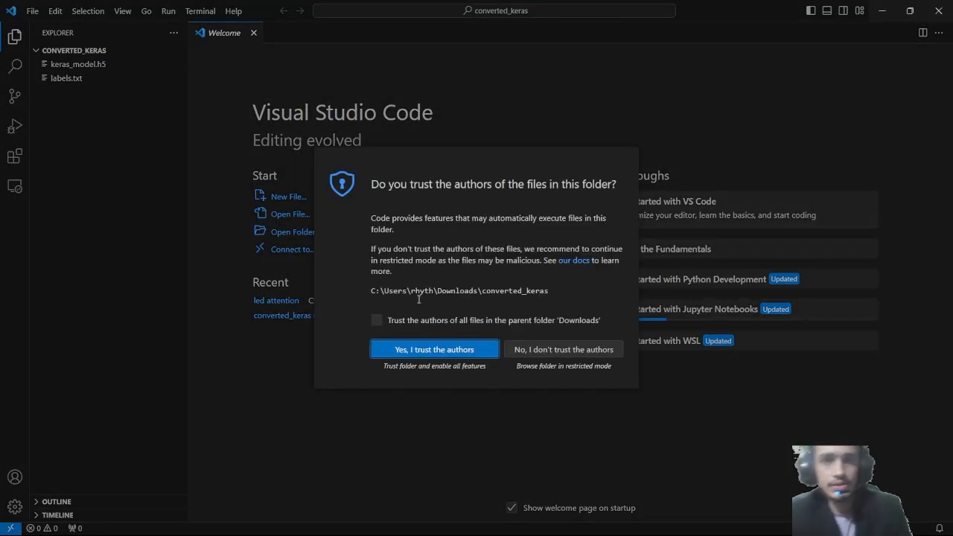
pyautogui.click(450, 355)
# Create a Python file named qw.py in the converted_keras folder and paste the copied OpenCV Keras snippet into it
pyautogui.click(135, 50)
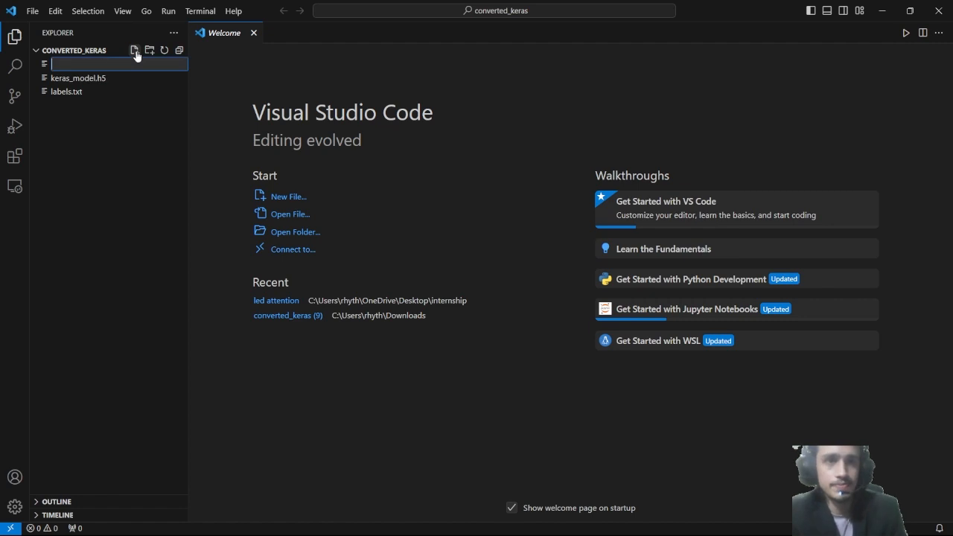
pyautogui.write('c')
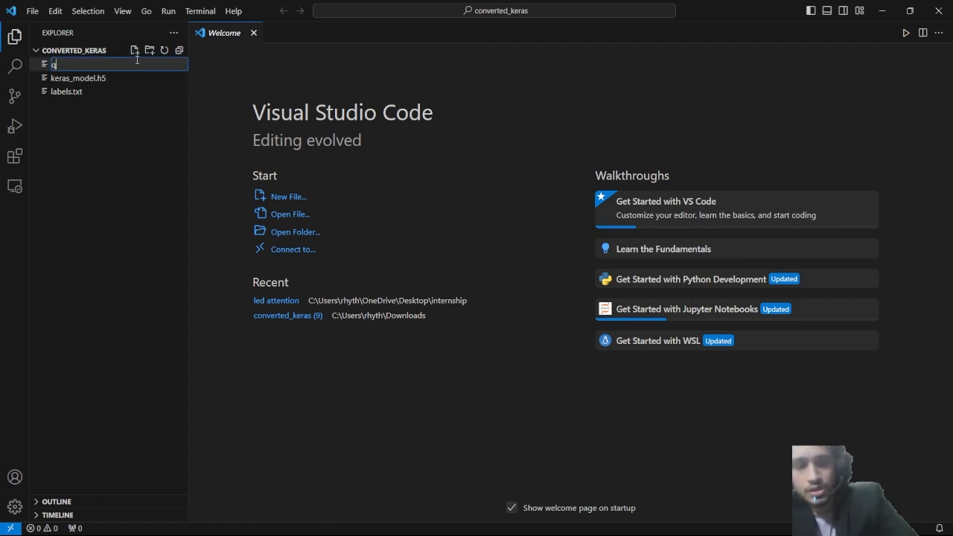
pyautogui.write('w.py')
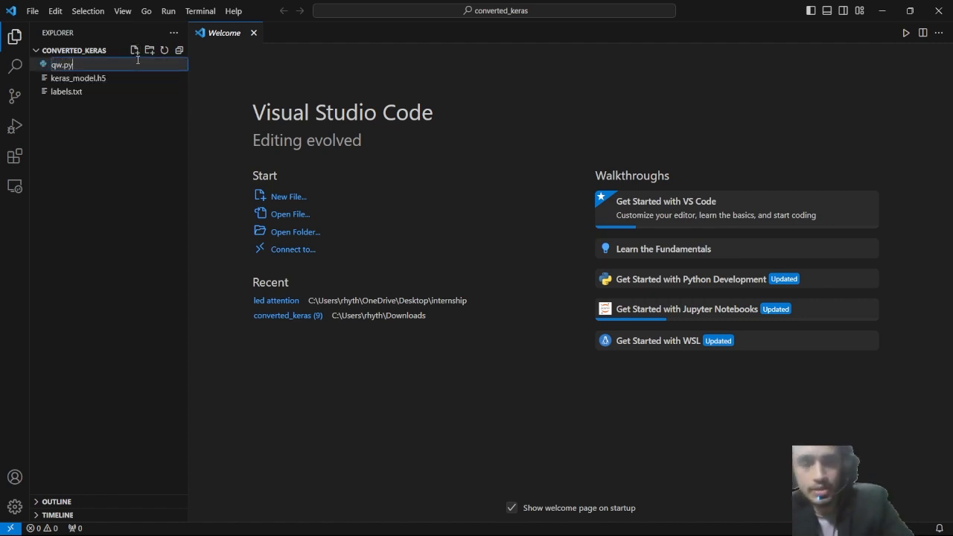
pyautogui.press('Return')
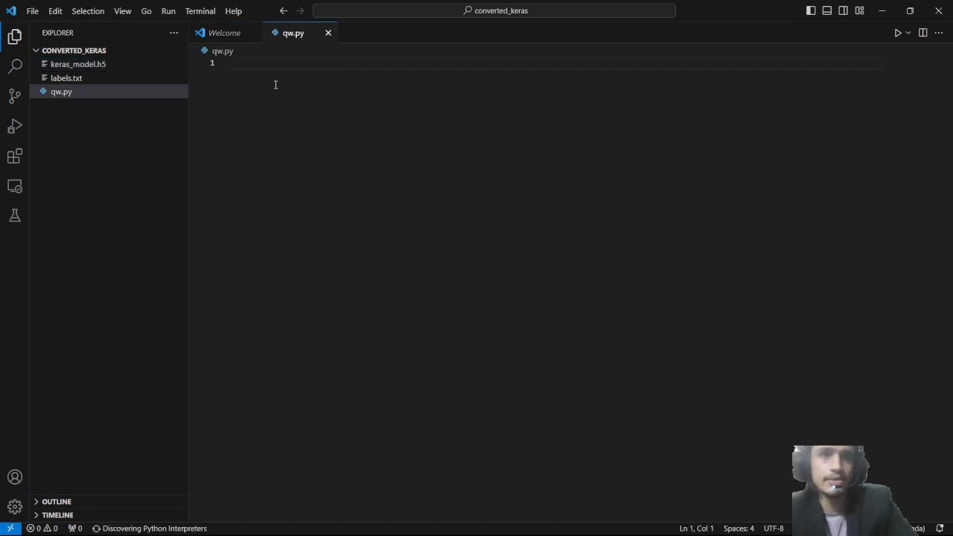
pyautogui.write('from keras.models import load_model  # TensorFlow is required for Keras to work import cv2  # Install opencv-python import numpy as np  # Disable scientific notation for clarity np.set_printoptions(suppress=True)  # Load the model model = load_model("keras_Model.h5", compile=False)  # Load the labels class_names = open("labels.txt", "r").readlines()  # CAMERA can be 0 or 1 based on default camera of your computer camera = cv2.VideoCapture(0)  while True:     # Grab the webcamera\'s image.     ret, image = camera.read()      # Resize the raw image into (224-height,224-width) pixels     image = cv2.resize(image, (224, 224), interpolation=cv2.INTER_AREA)      # Show the image in a window     cv2.imshow("Webcam Image", image)      # Make the image a numpy array and reshape it to the models input shape.     image = np.asarray(image, dtype=np.float32).reshape(1, 224, 224, 3)      # Normalize the image array     image = (image / 127.5) - 1      # Predicts the model     prediction = model.predict(image)     index = np.argmax(prediction)     class_name = class_names[index]     confidence_score = prediction[0][index]      # Print prediction and confidence score     print("Class:", class_name[2:], end="")     print("Confidence Score:", str(np.round(confidence_score * 100))[:-2], "%")      # Listen to the keyboard for presses.     keyboard_input = cv2.waitKey(1)      # 27 is the ASCII for the esc key on your keyboard.     if keyboard_input == 27:         break  camera.release() cv2.destroyAllWindows()')
# Look through the pasted script in qw.py, select all of its code and run it
pyautogui.scroll(5, 347, 301)
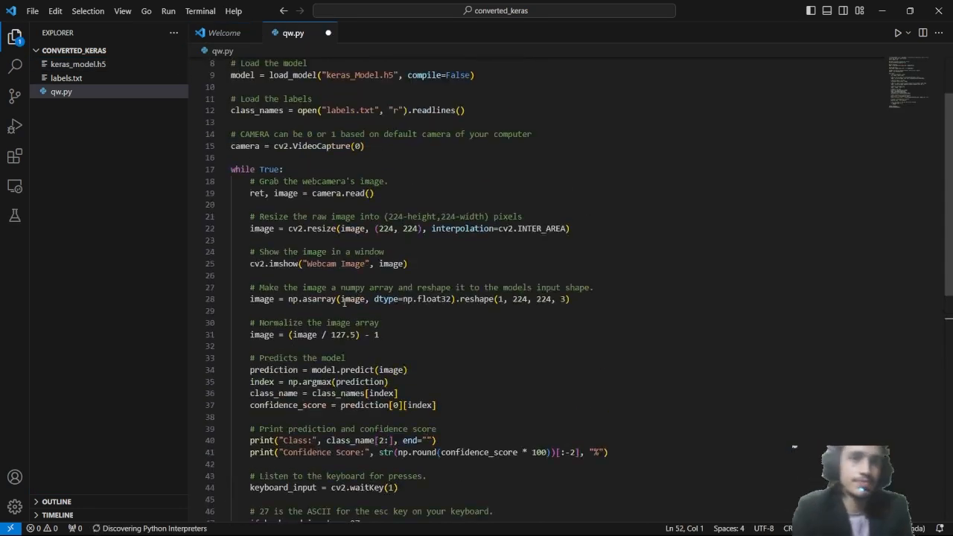
pyautogui.scroll(-9, 347, 300)
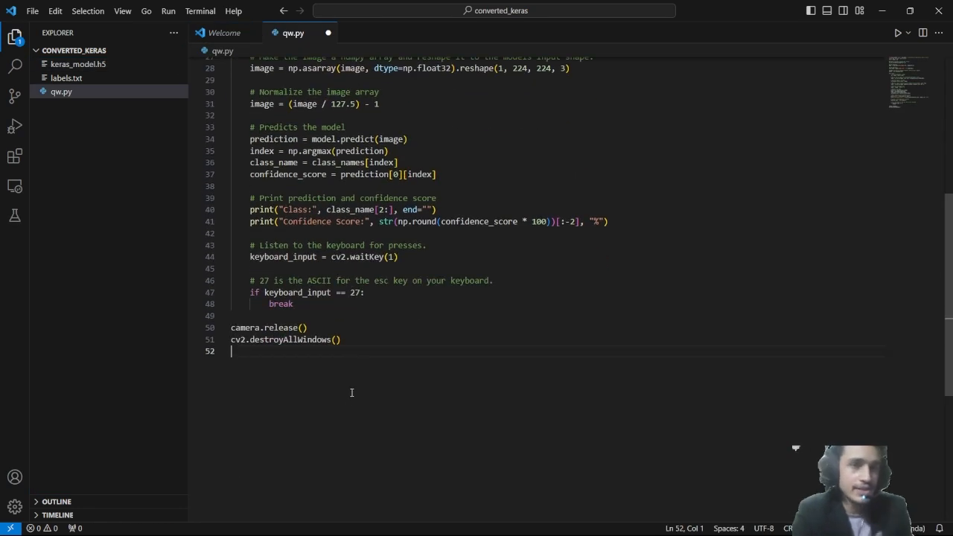
pyautogui.moveTo(351, 394); pyautogui.dragTo(300, 2)
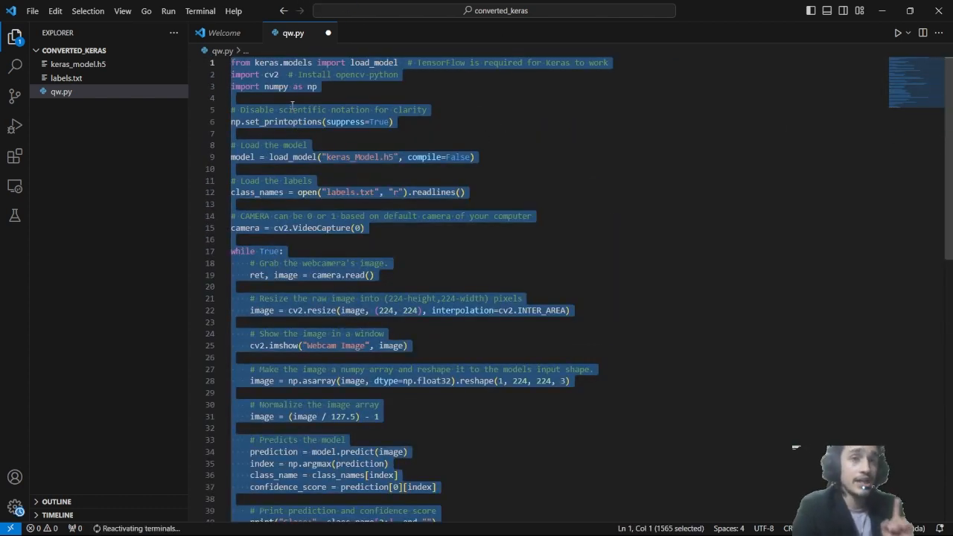
pyautogui.moveTo(286, 88)
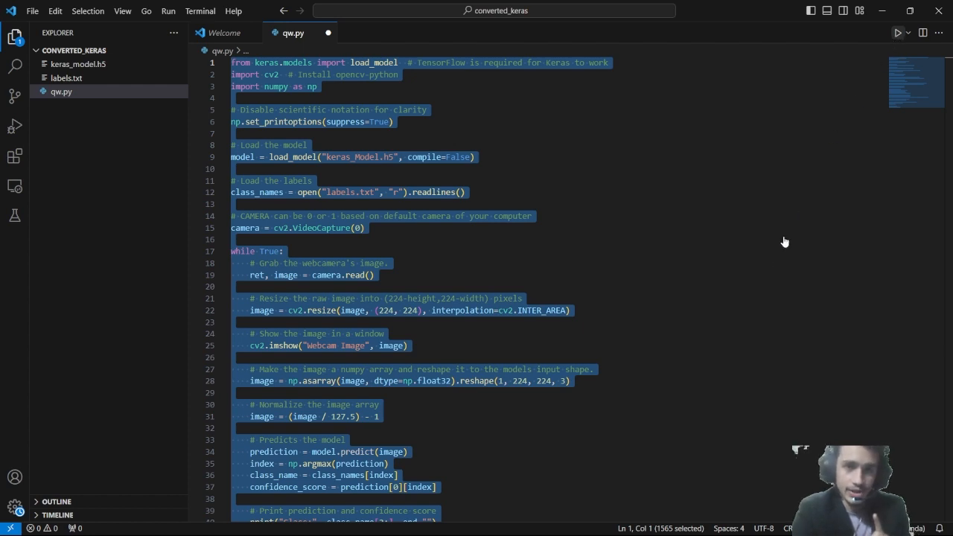
pyautogui.scroll(-4, 783, 240)
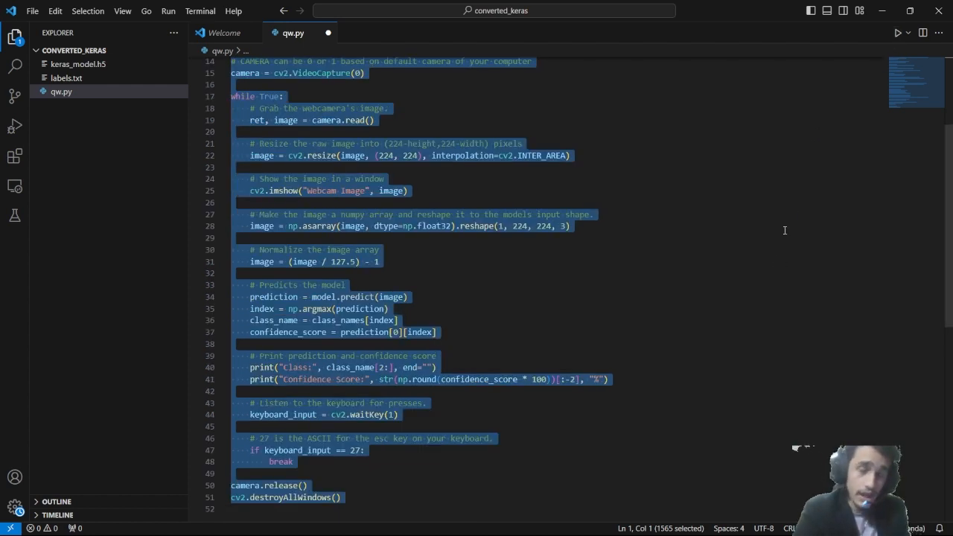
pyautogui.hotkey('ctrl', 'alt', 'n')
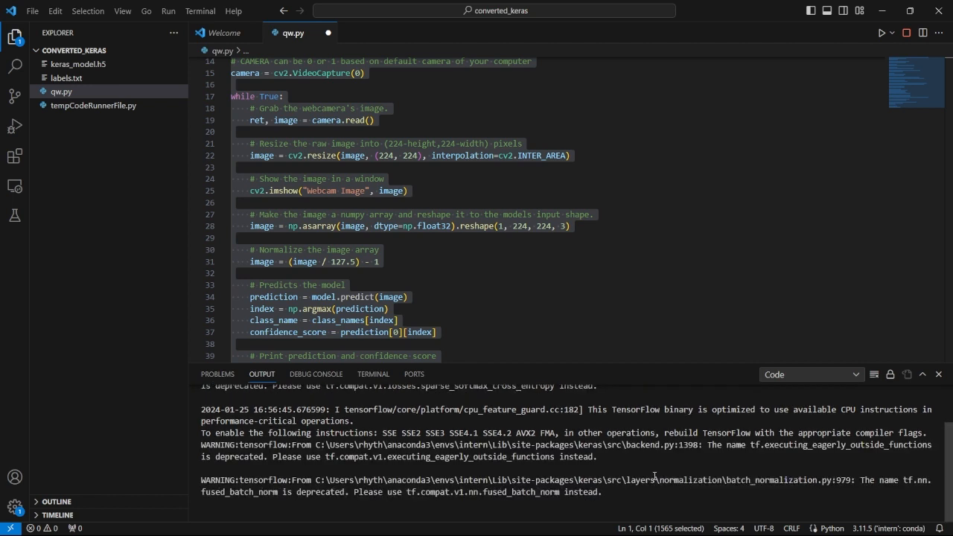
# Examine the predicted class and confidence score in the run output and check the live webcam image window
pyautogui.scroll(1, 655, 477)
pyautogui.scroll(-1, 646, 486)
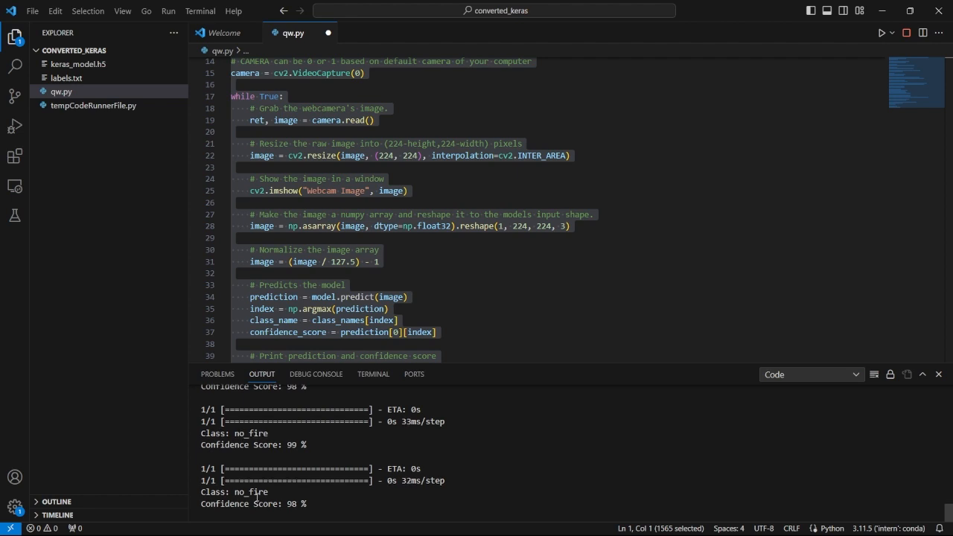
pyautogui.moveTo(269, 492); pyautogui.dragTo(201, 492)
pyautogui.moveTo(750, 525)
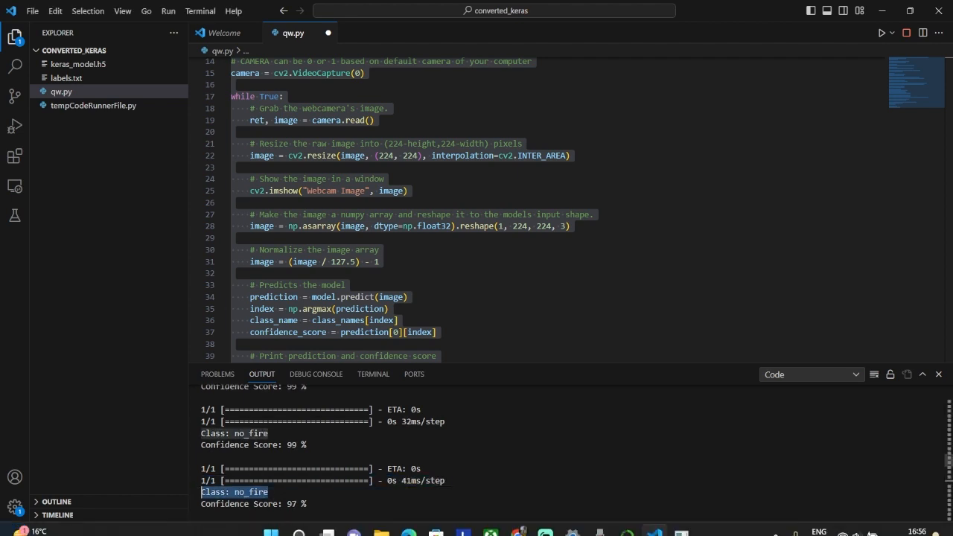
pyautogui.click(682, 521)
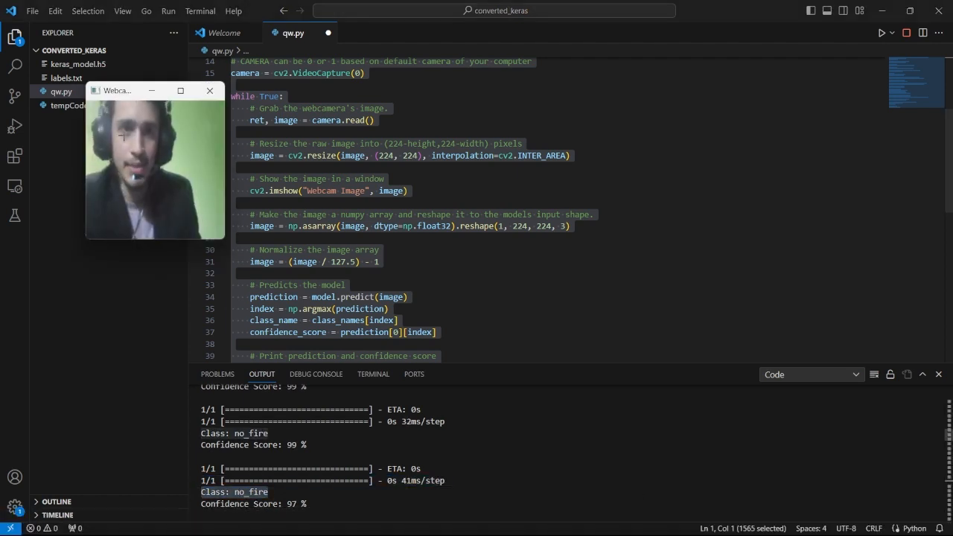
pyautogui.click(355, 488)
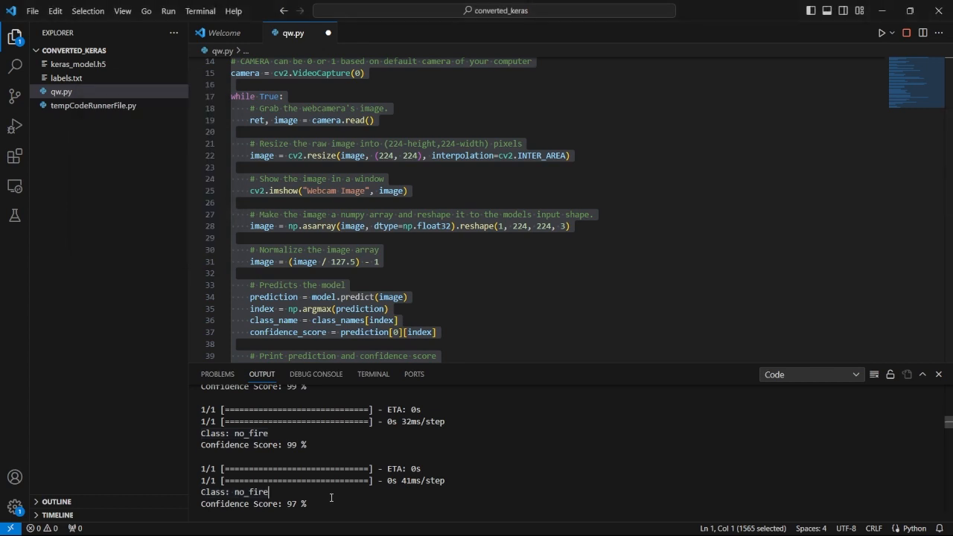
pyautogui.moveTo(949, 423); pyautogui.dragTo(950, 517)
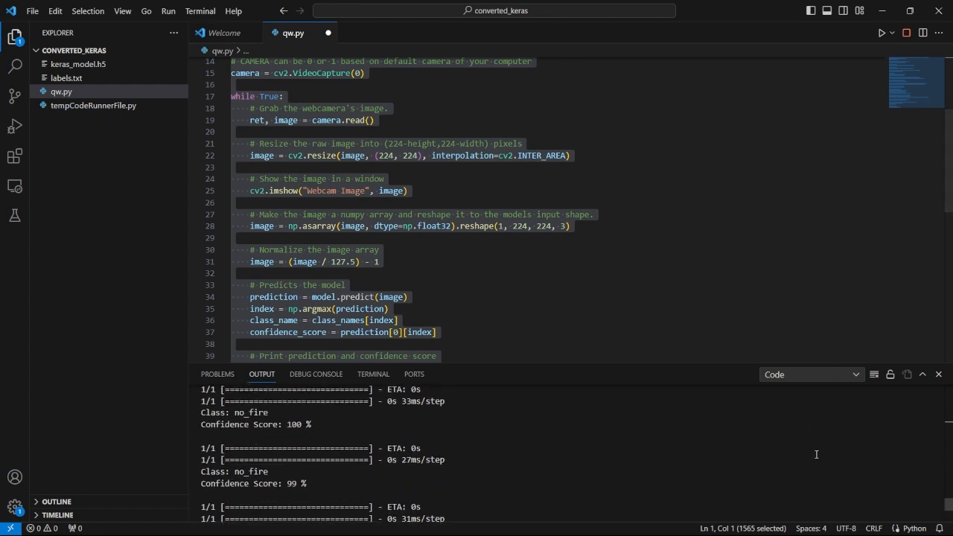
# Stop the running fire detection script and return to the start of the qw.py code
pyautogui.click(906, 35)
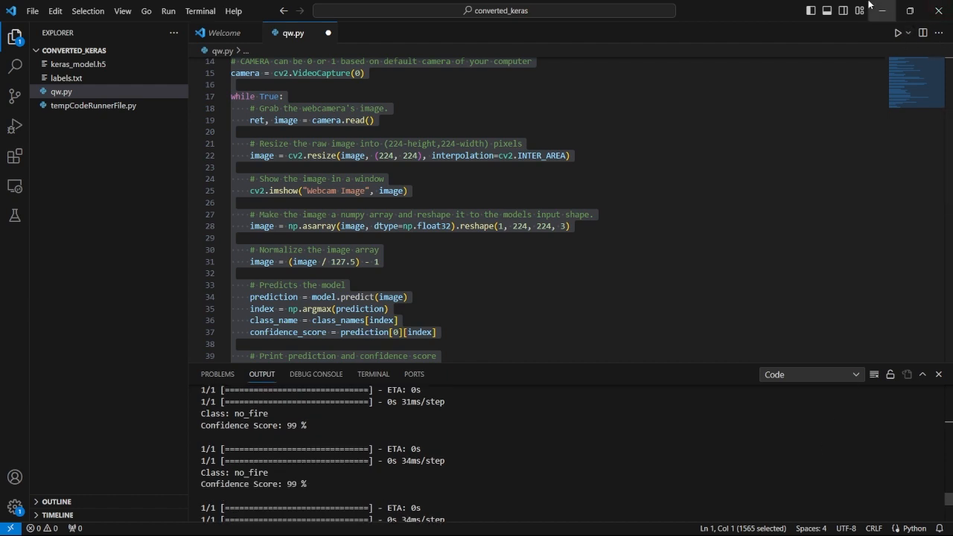
pyautogui.scroll(5, 648, 214)
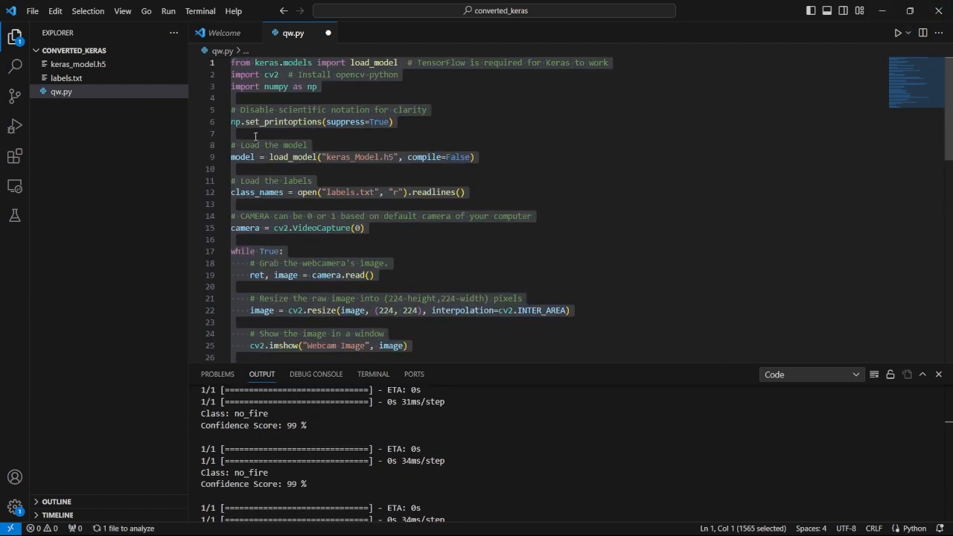